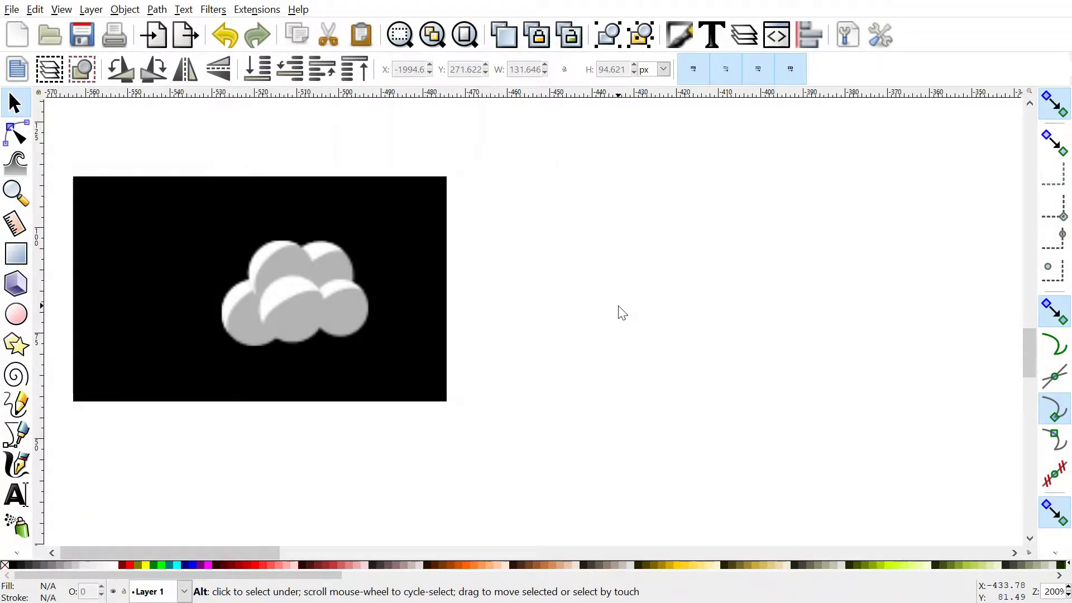
# - Draw a grey circle of 8.864 mm radius to the right of the cloud reference image
pyautogui.click(310, 307)
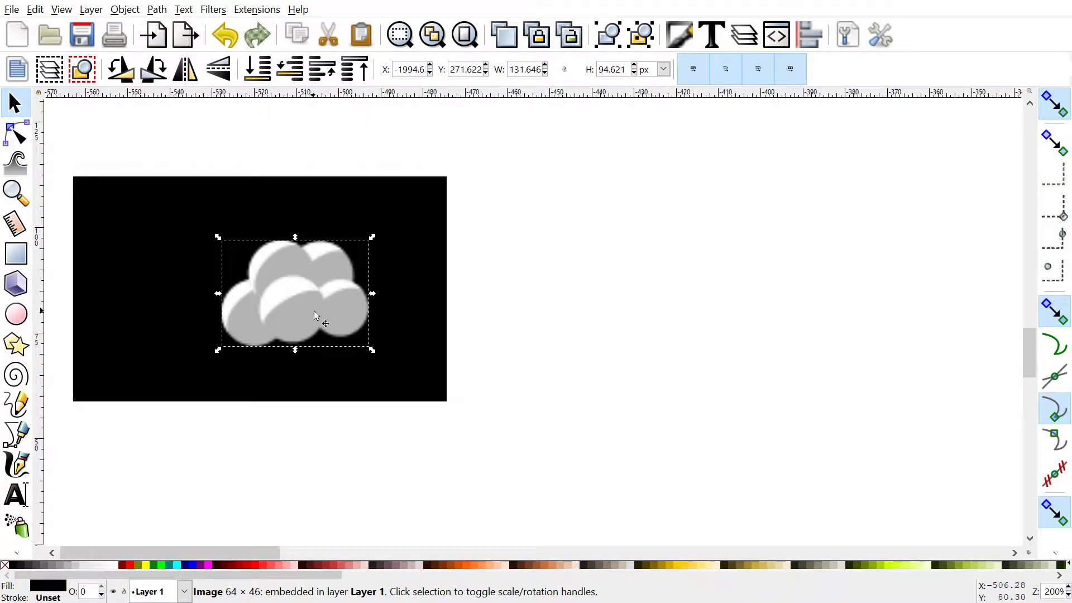
pyautogui.click(20, 322)
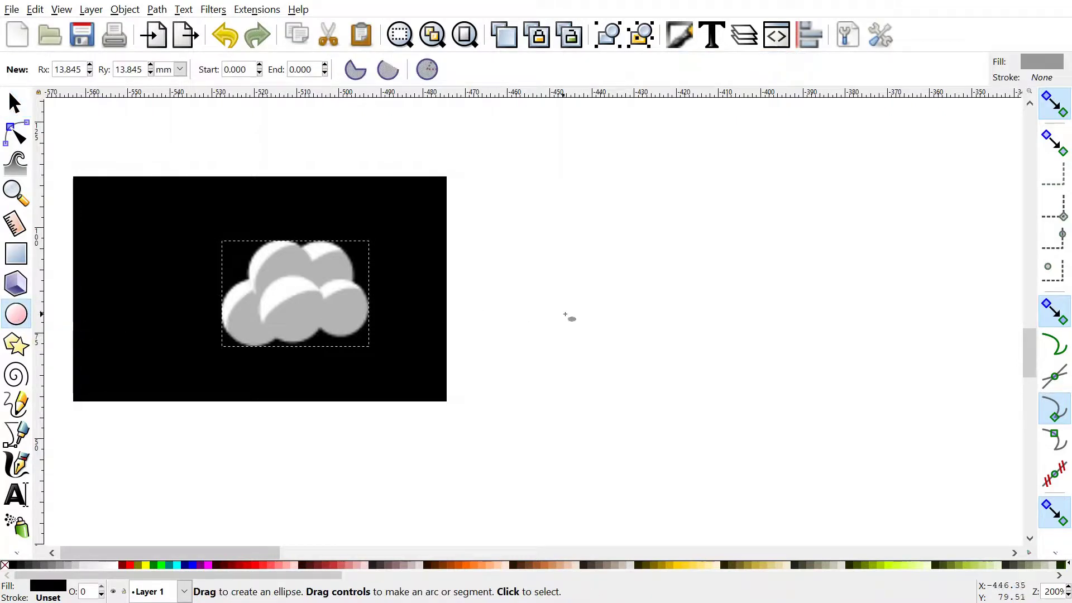
pyautogui.moveTo(542, 202); pyautogui.dragTo(627, 275)
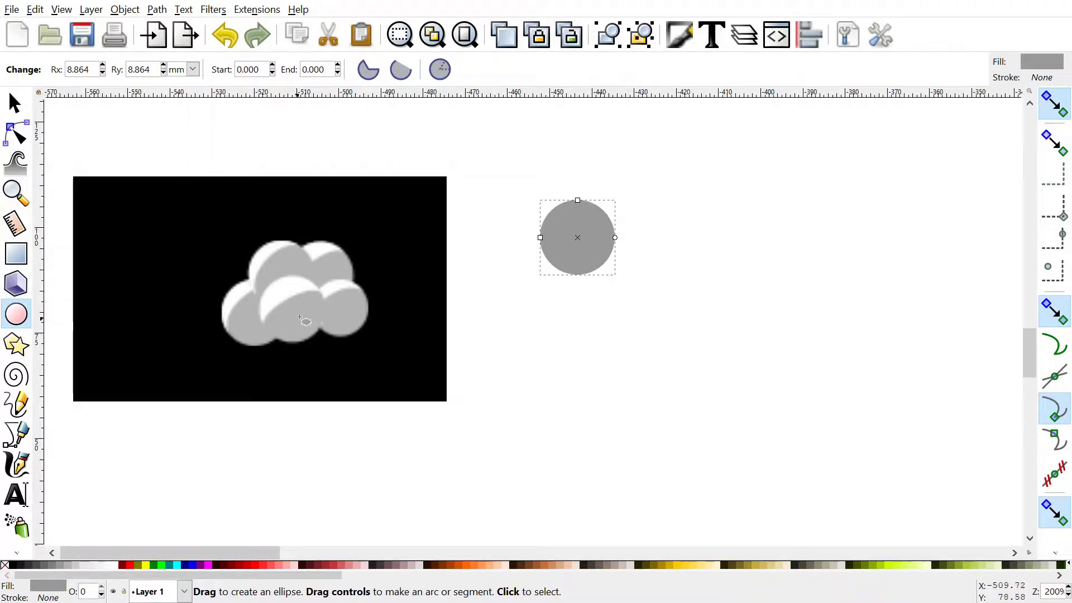
pyautogui.moveTo(265, 291); pyautogui.dragTo(276, 306)
# - Select the grey circle, undoing a stray move of its copy
pyautogui.press('s')
pyautogui.press('Escape')
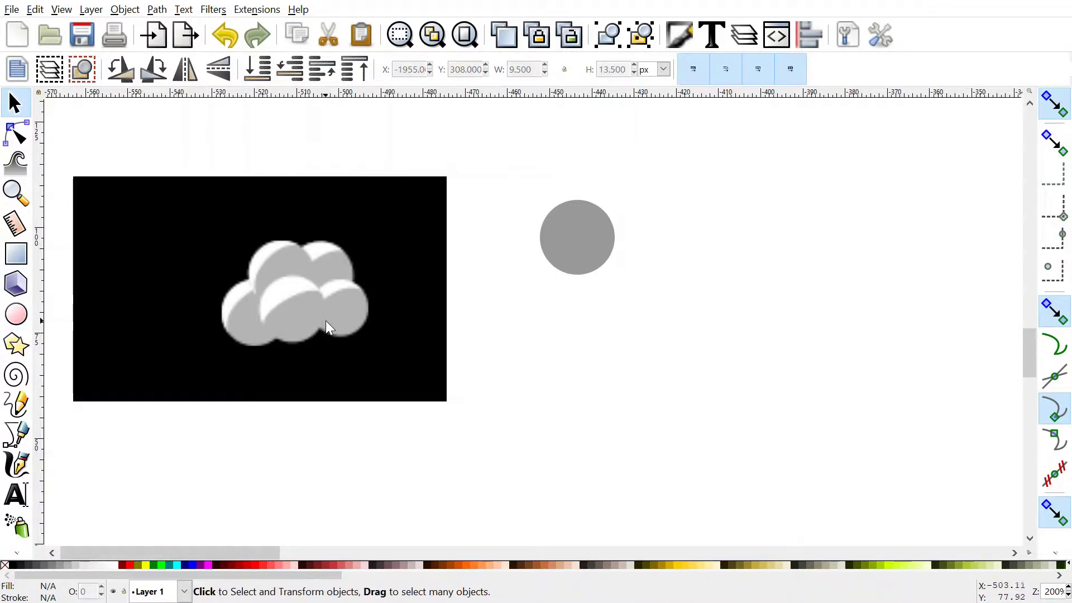
pyautogui.press('Tab')
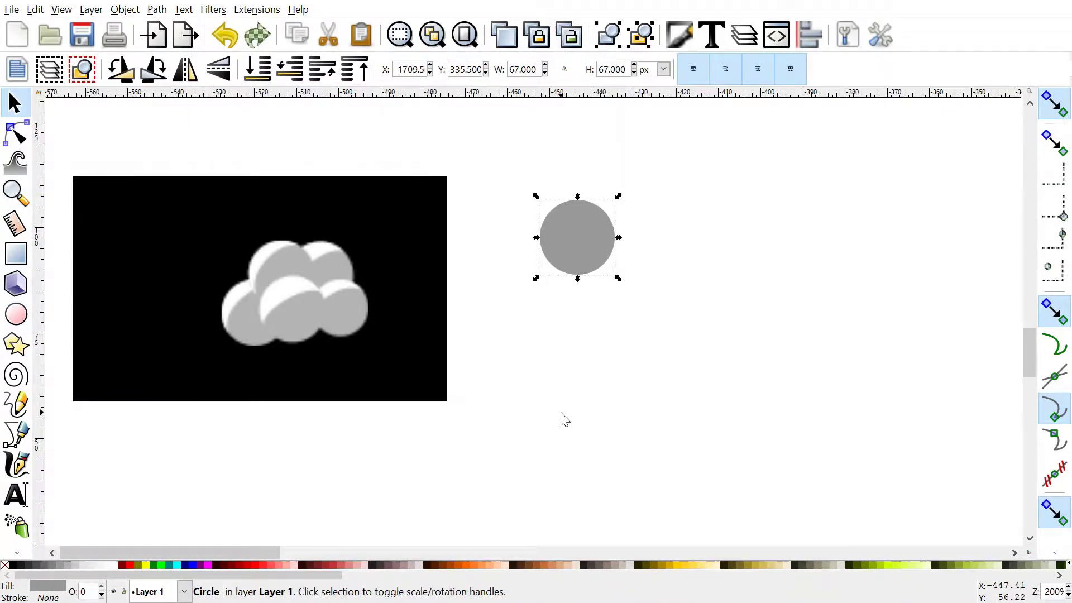
pyautogui.moveTo(585, 256); pyautogui.dragTo(507, 371)
pyautogui.hotkey('ctrl', 'z')
# - Fill the circle with near-white 5% Grey and zoom in on it
pyautogui.click(99, 564)
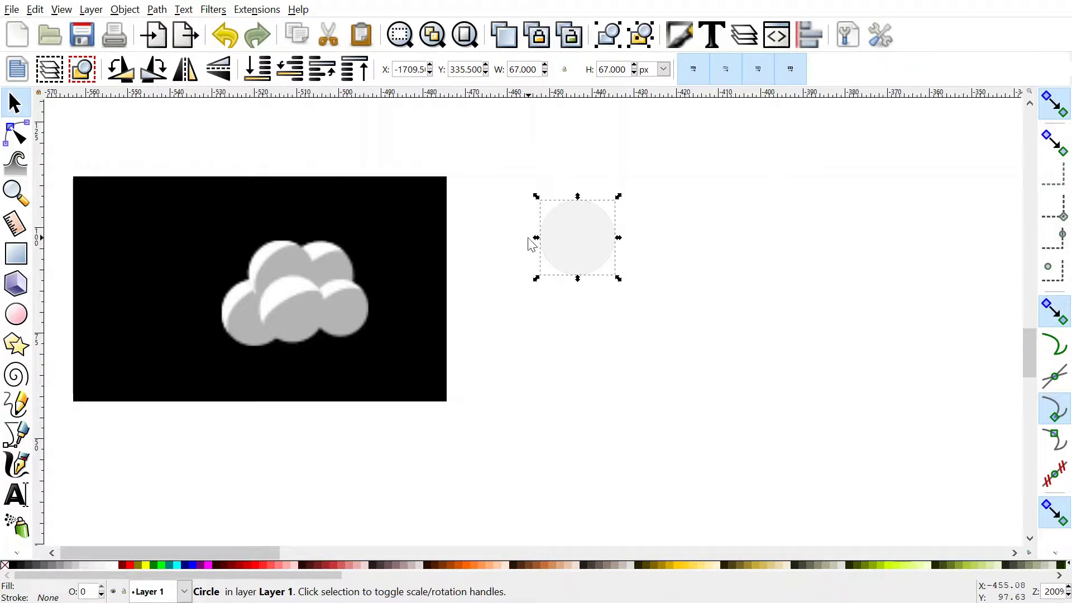
pyautogui.scroll(2, 597, 222)
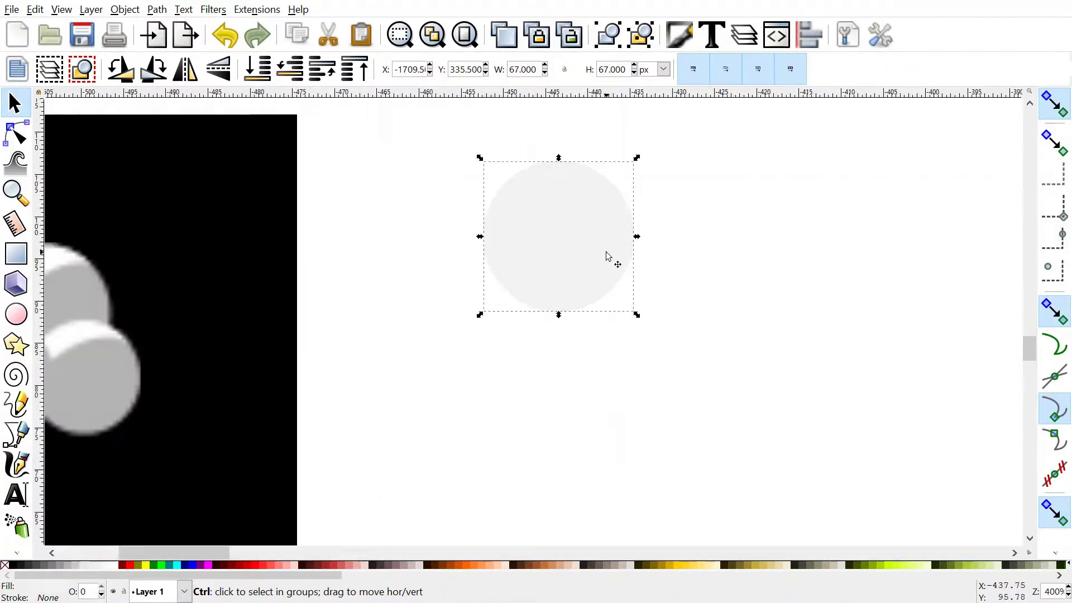
pyautogui.scroll(1, 578, 244)
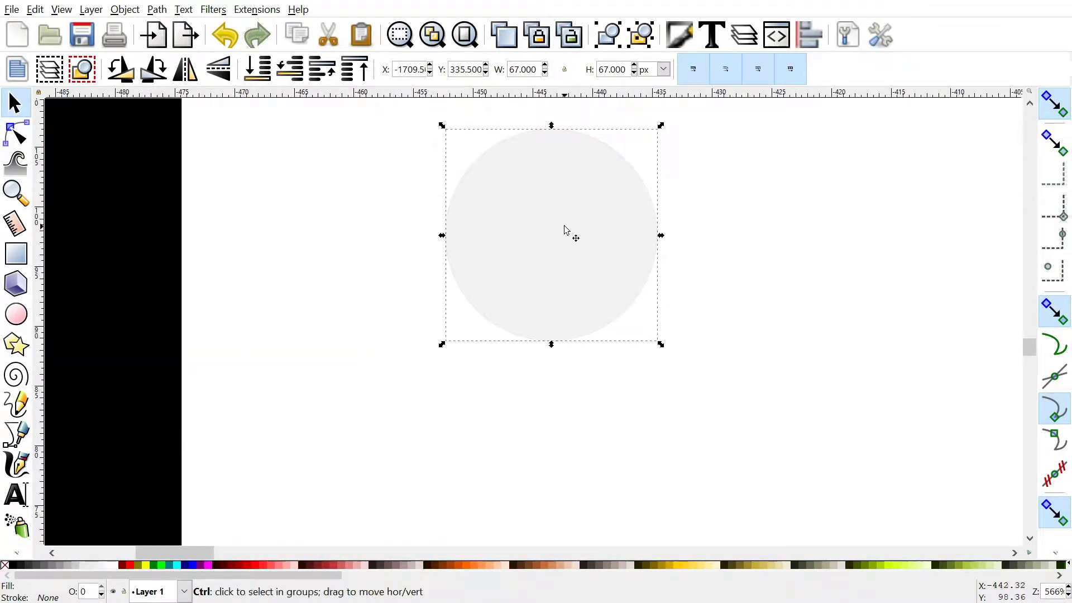
pyautogui.scroll(5, 961, 354)
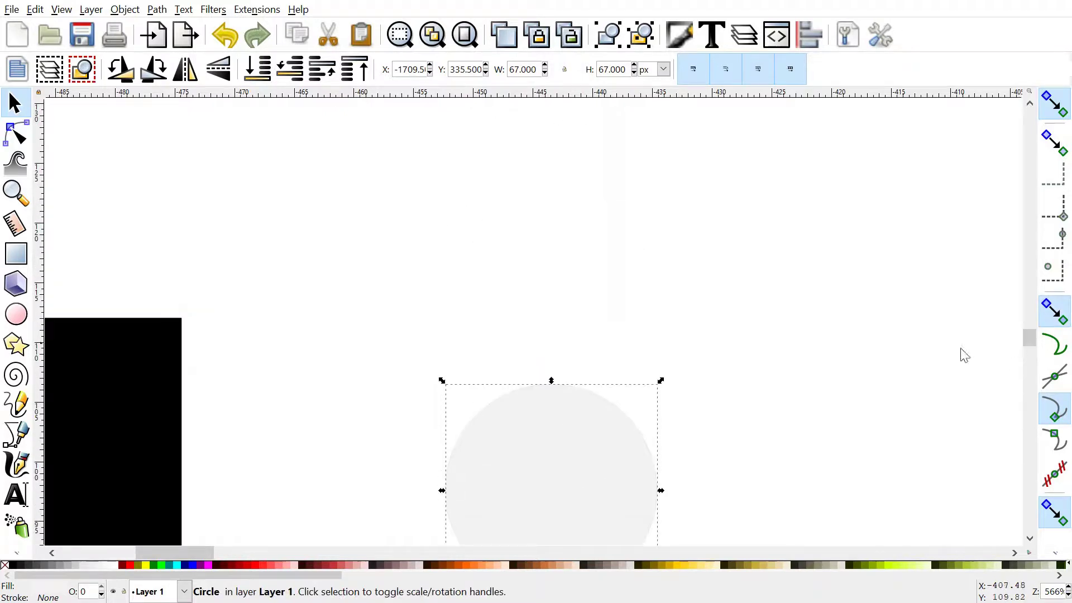
pyautogui.scroll(-2, 747, 363)
pyautogui.scroll(-2, 610, 347)
pyautogui.keyDown('ctrl'); pyautogui.scroll(1, 567, 330); pyautogui.keyUp('ctrl')
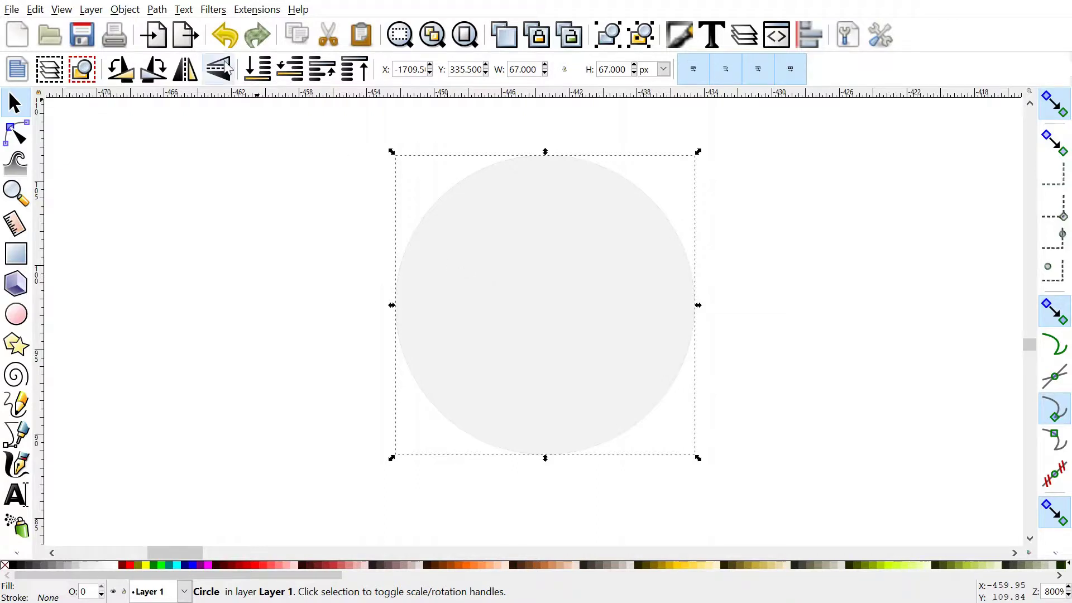
pyautogui.click(156, 9)
# - Convert the circle to a path and trial node drags, undoing them
pyautogui.click(166, 28)
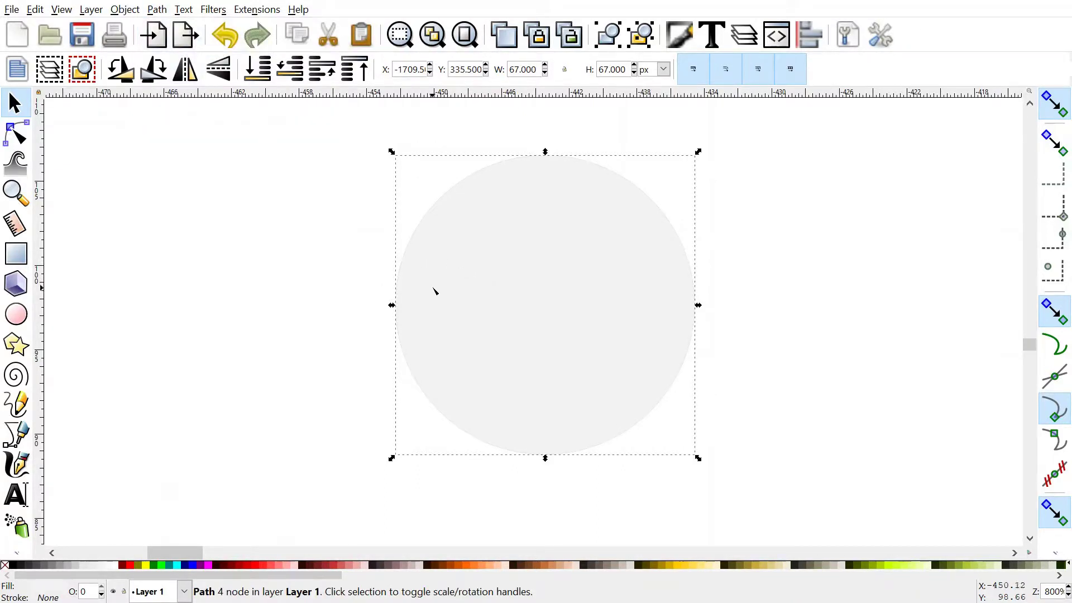
pyautogui.press('n')
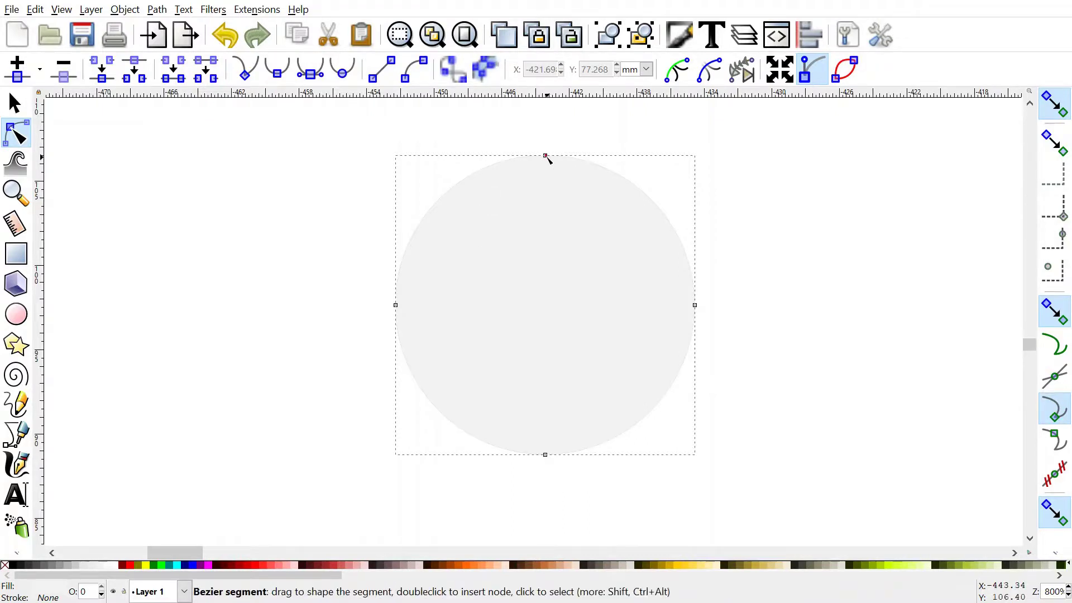
pyautogui.moveTo(545, 158)
pyautogui.mouseDown()
pyautogui.moveTo(521, 304)
pyautogui.moveTo(586, 335)
pyautogui.moveTo(551, 285)
pyautogui.mouseUp()
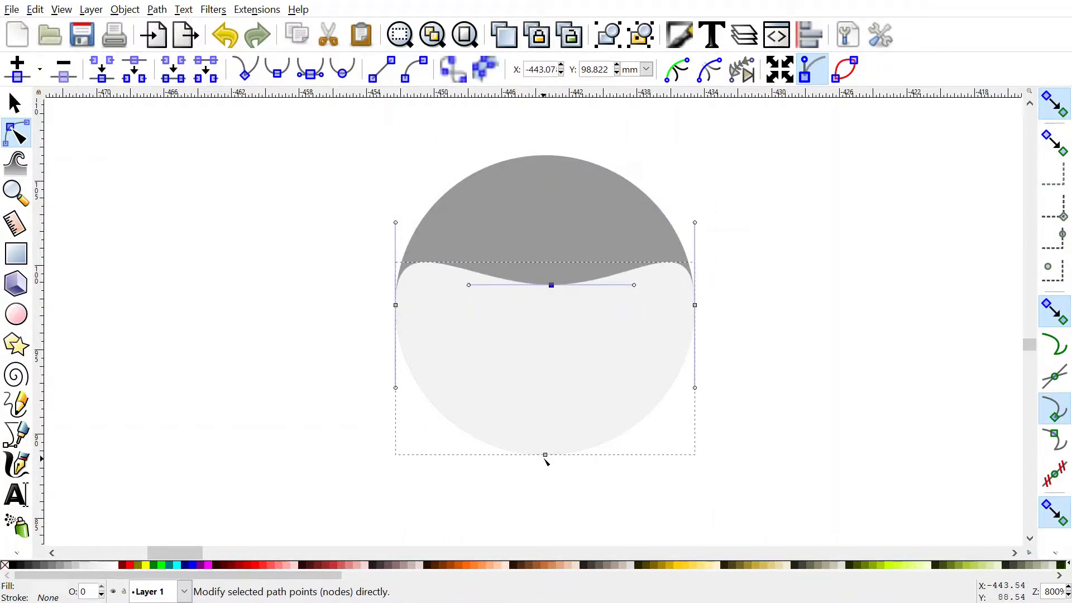
pyautogui.moveTo(545, 455); pyautogui.dragTo(544, 376)
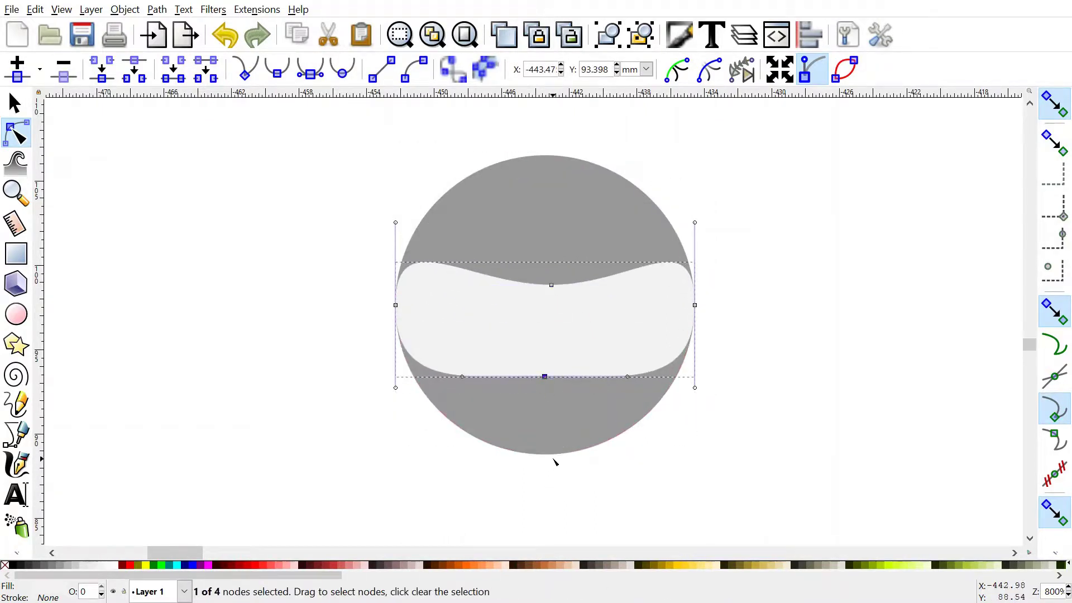
pyautogui.hotkey('ctrl', 'z')
pyautogui.hotkey('ctrl', 'z')
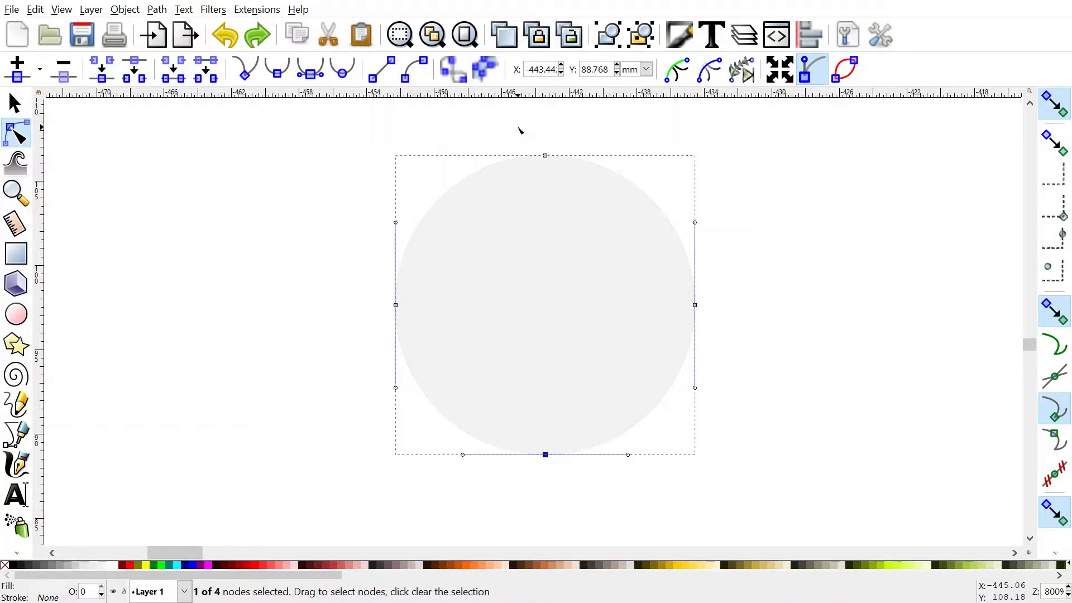
# - Insert nodes on the upper-right and lower-left arcs, then delete the right and bottom nodes
pyautogui.moveTo(519, 127); pyautogui.dragTo(744, 338)
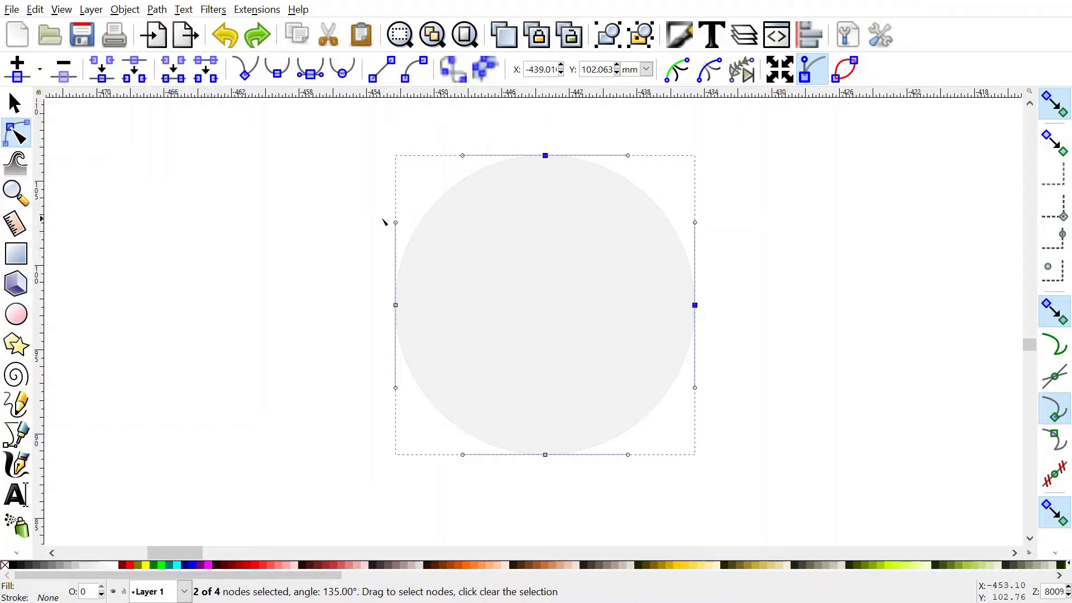
pyautogui.click(16, 79)
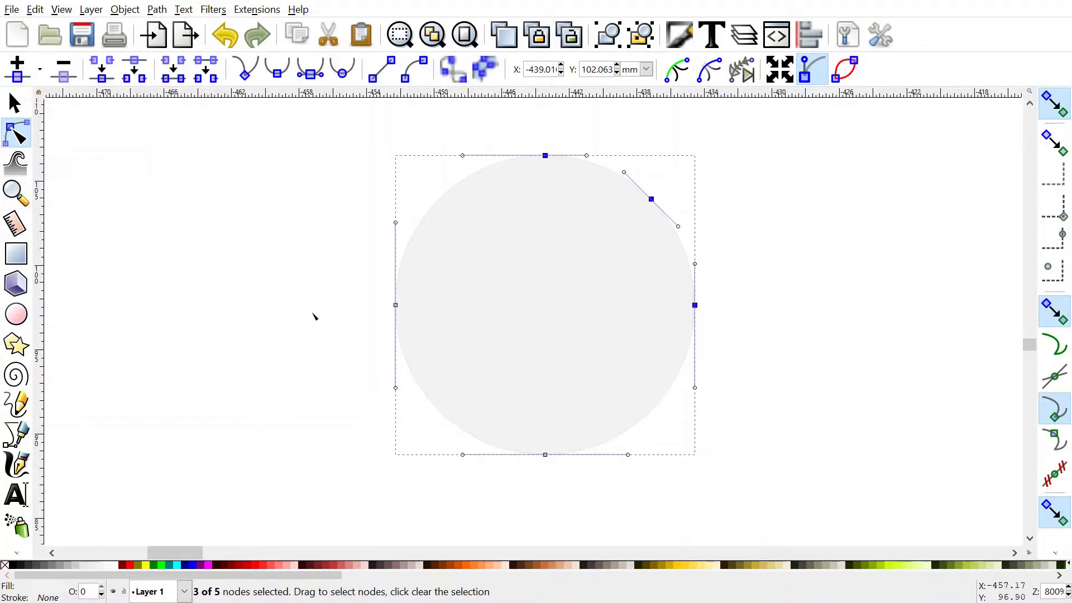
pyautogui.moveTo(312, 276); pyautogui.dragTo(569, 514)
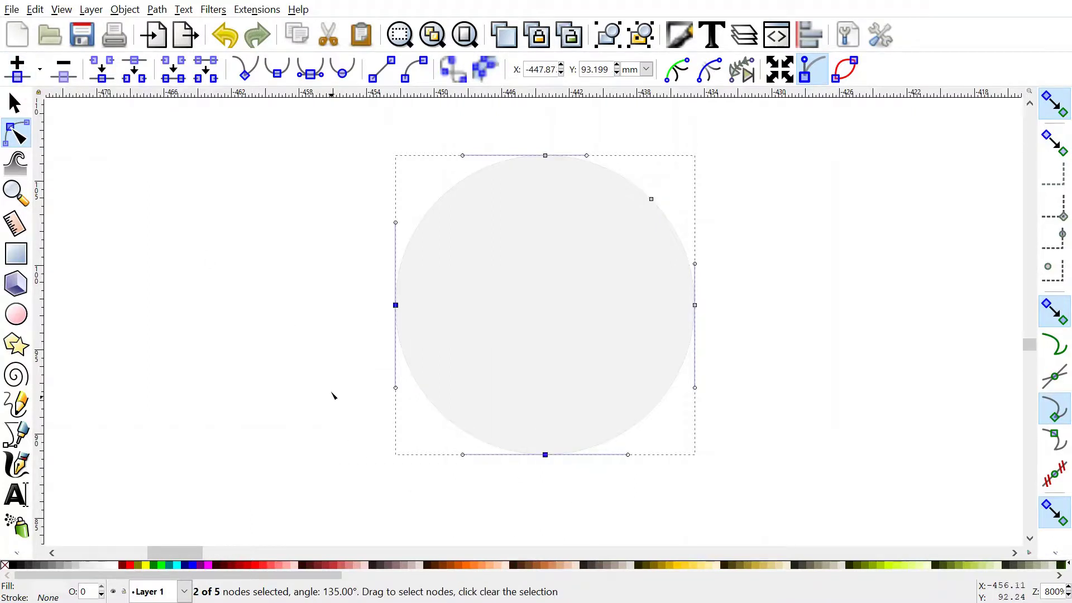
pyautogui.click(17, 69)
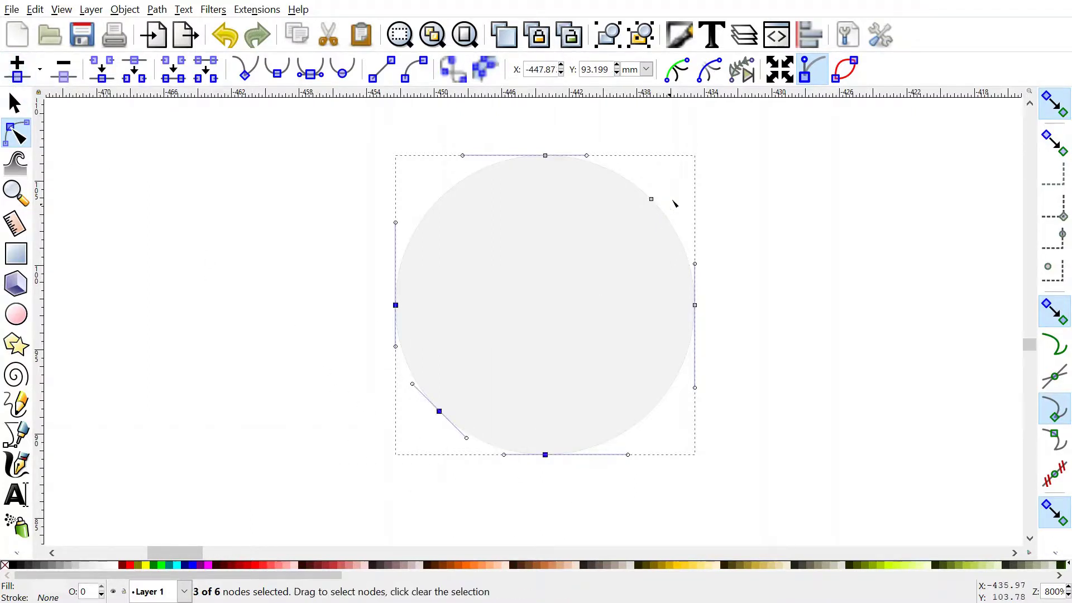
pyautogui.click(751, 268)
pyautogui.moveTo(795, 266); pyautogui.dragTo(514, 498)
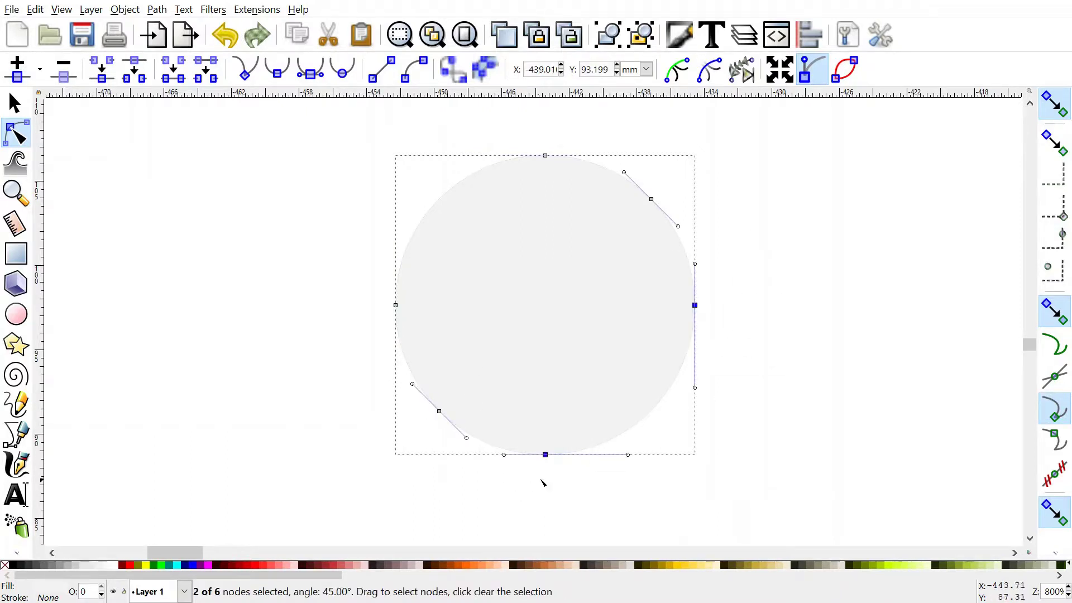
pyautogui.press('Delete')
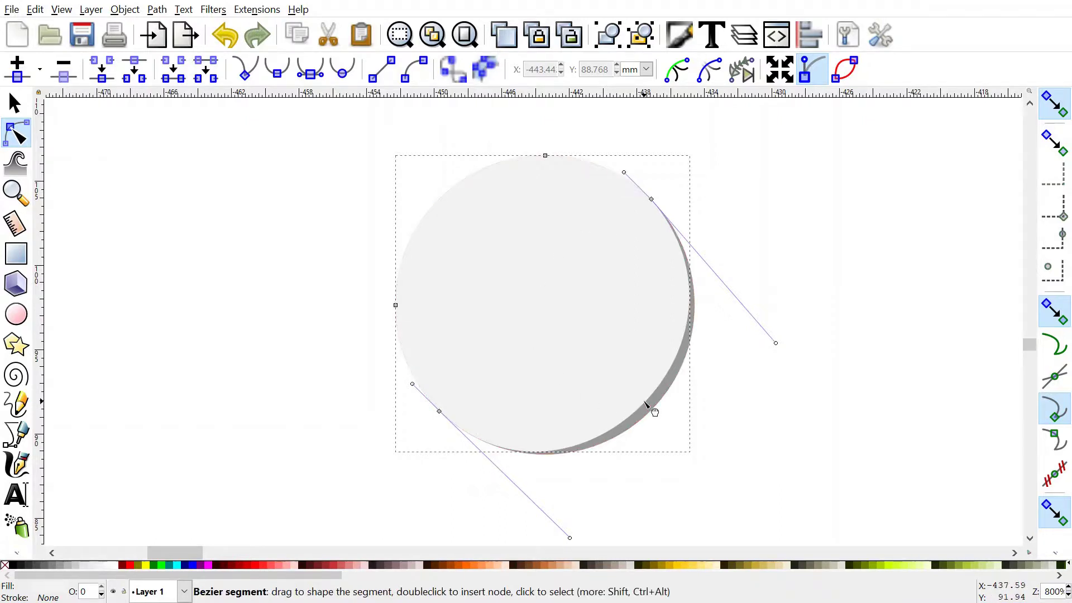
# - Bend the light shape's lower-right edge into a crescent and group it with the grey circle
pyautogui.moveTo(645, 403); pyautogui.dragTo(512, 261)
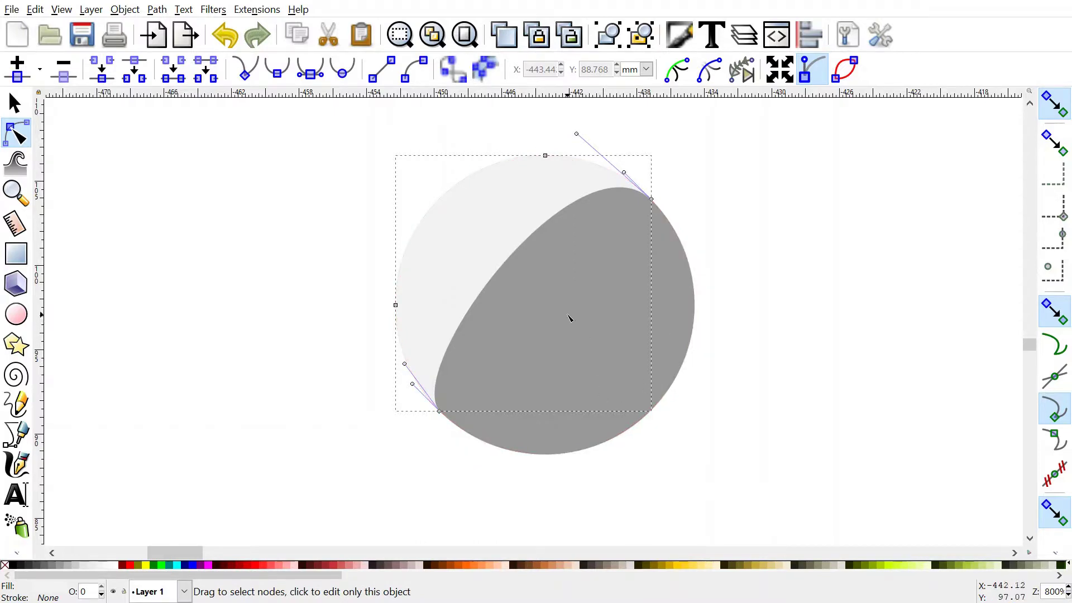
pyautogui.press('s')
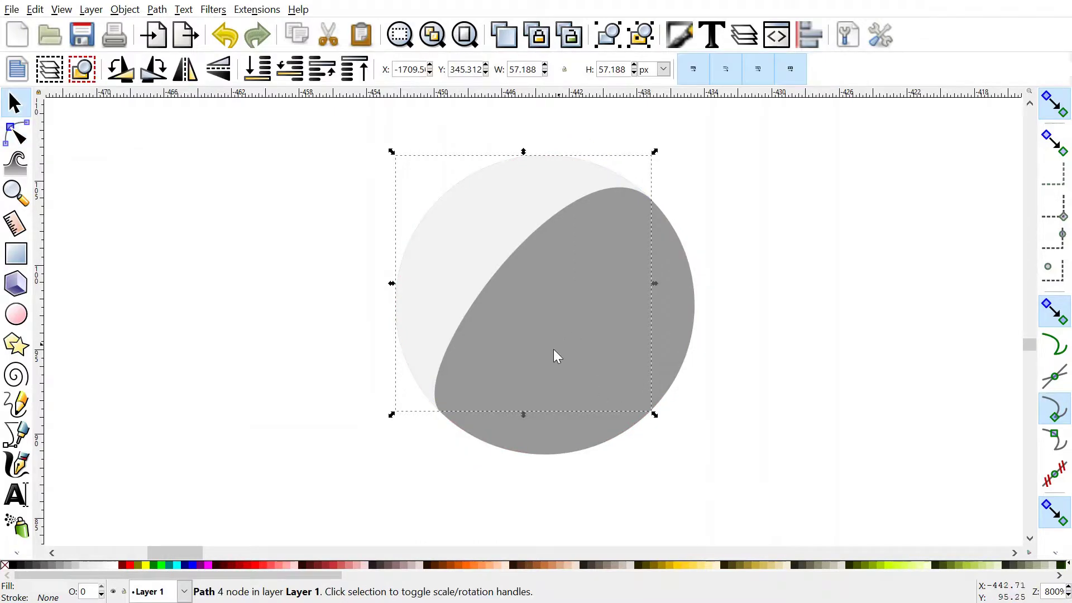
pyautogui.moveTo(486, 243); pyautogui.dragTo(458, 280)
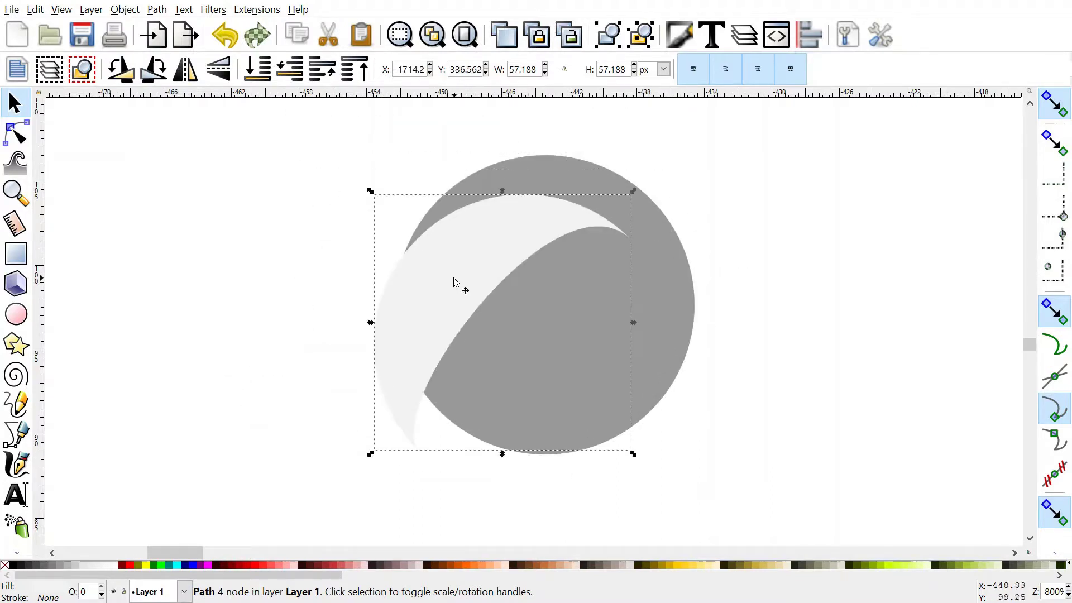
pyautogui.moveTo(534, 385); pyautogui.dragTo(556, 346)
pyautogui.moveTo(305, 129); pyautogui.dragTo(795, 518)
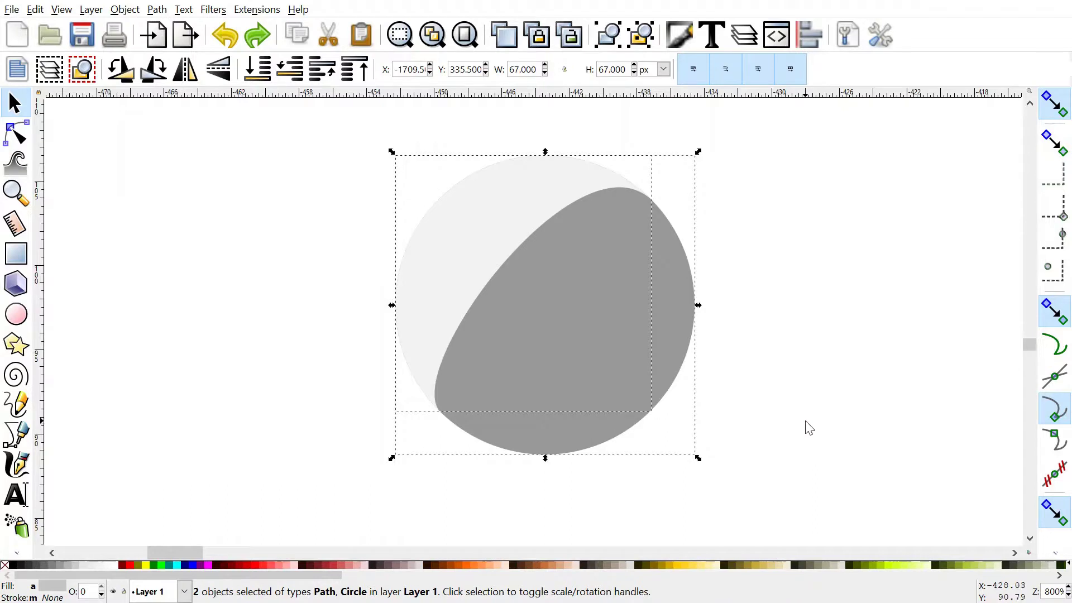
pyautogui.hotkey('ctrl', 'g')
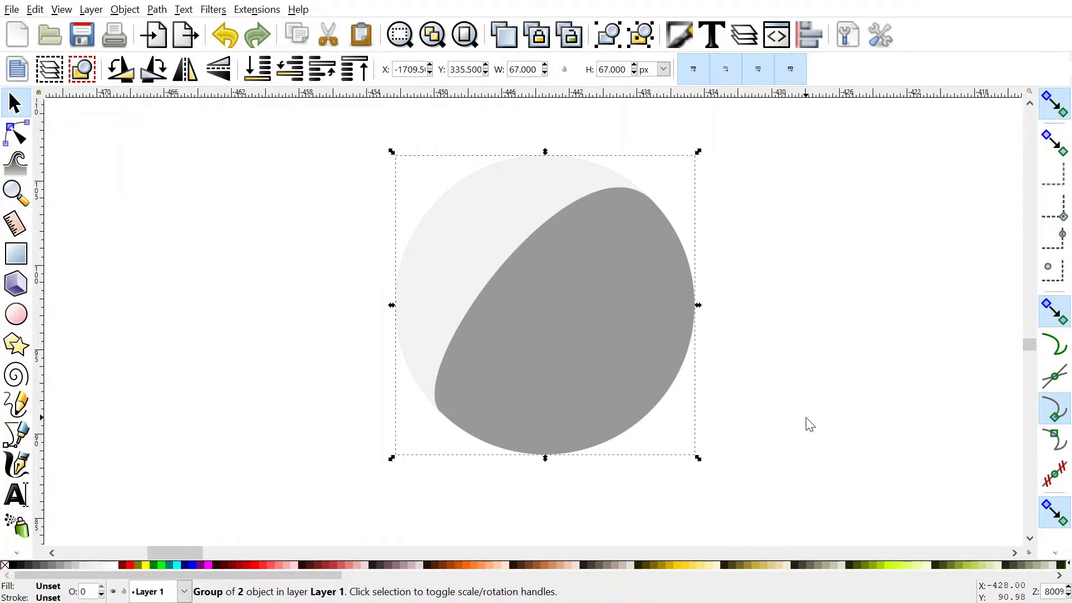
# - Duplicate the shaded puff group and arrange the copies into an overlapping cloud shape
pyautogui.scroll(-4, 530, 297)
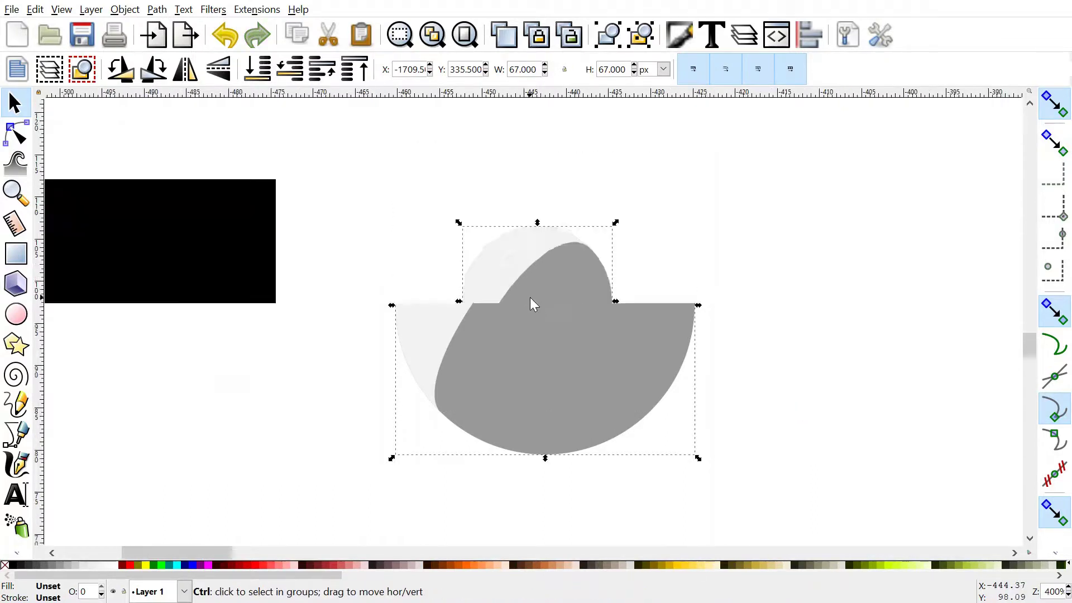
pyautogui.scroll(1, 538, 324)
pyautogui.scroll(-1, 538, 329)
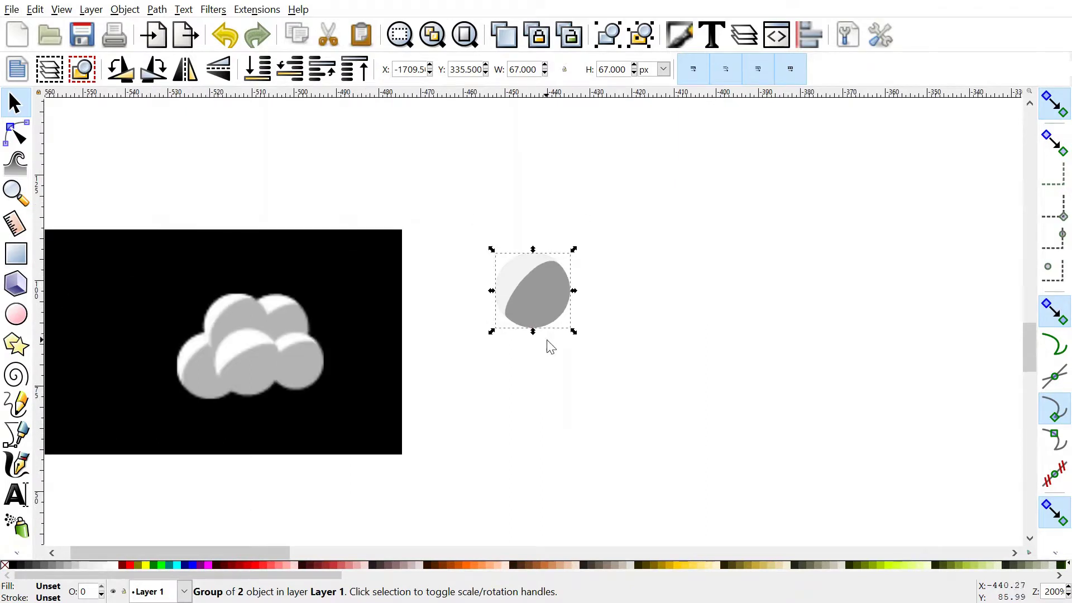
pyautogui.hotkey('ctrl', 'd')
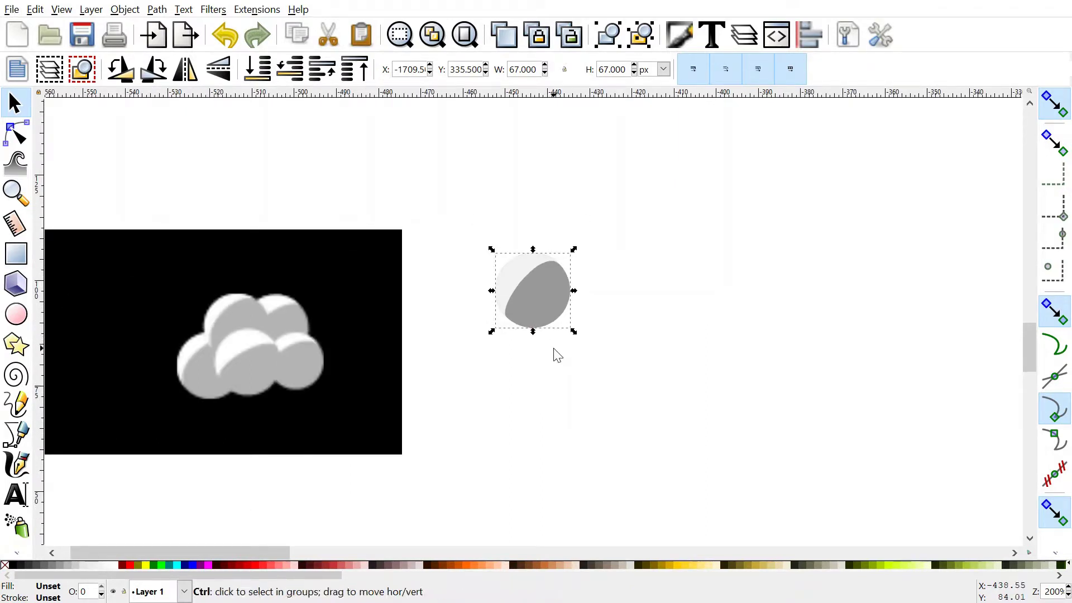
pyautogui.moveTo(531, 303); pyautogui.dragTo(557, 261)
pyautogui.hotkey('ctrl', 'd')
pyautogui.hotkey('ctrl', 'd')
pyautogui.click(686, 230)
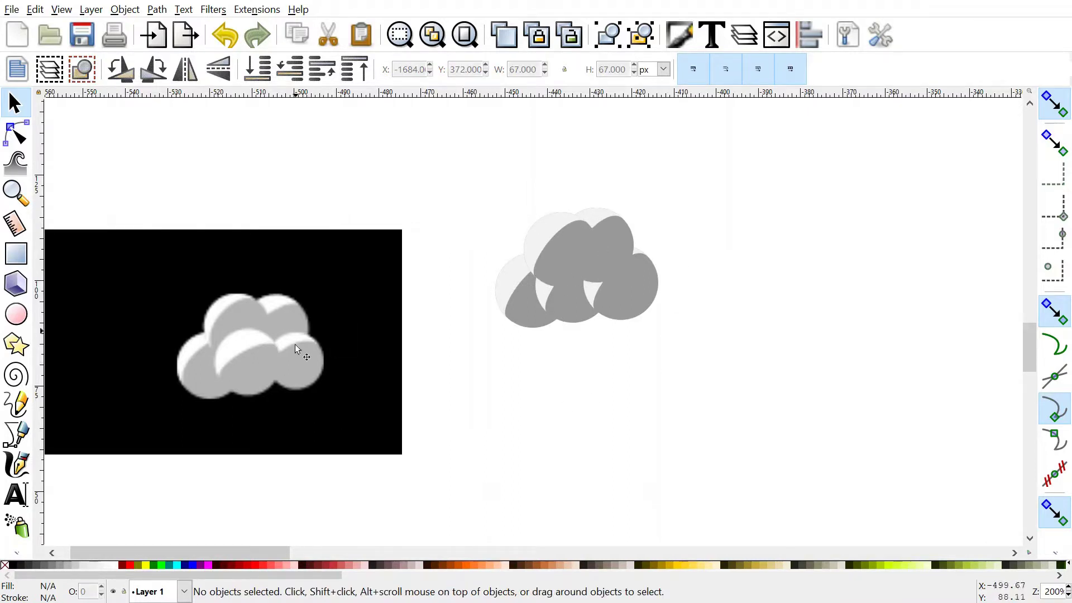
# - Send the two upper puffs and the left puff to the back, and the right puff behind the middle one
pyautogui.click(617, 224)
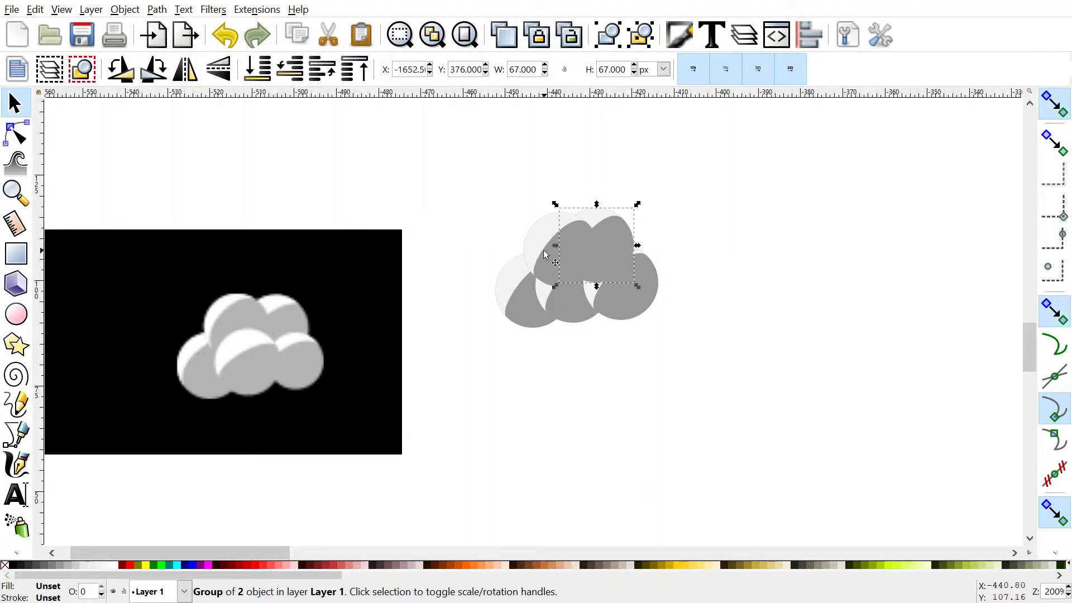
pyautogui.press('shift')
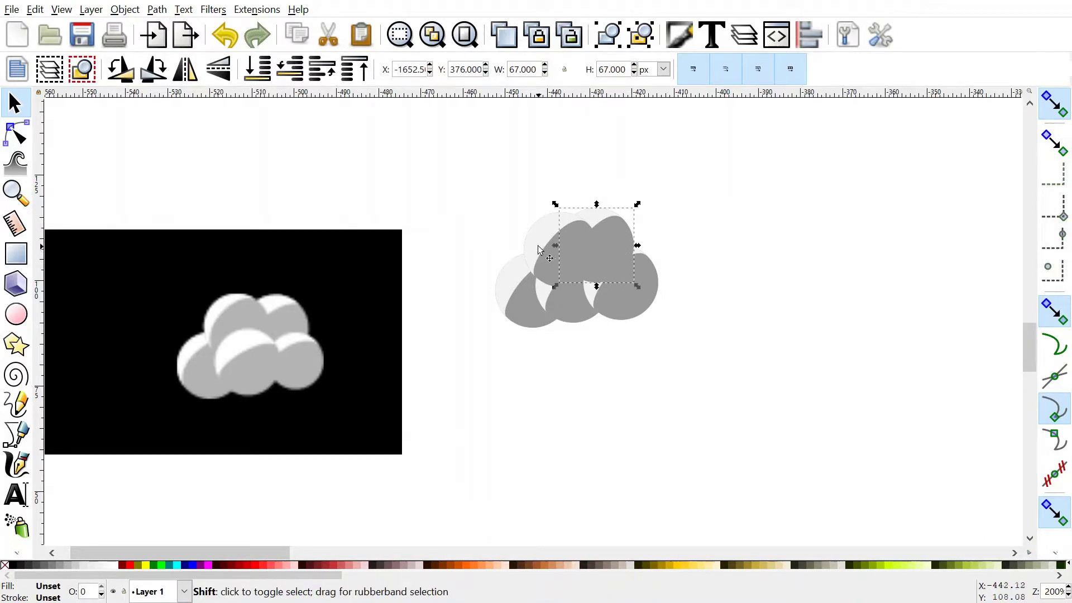
pyautogui.keyDown('shift'); pyautogui.click(538, 246); pyautogui.keyUp('shift')
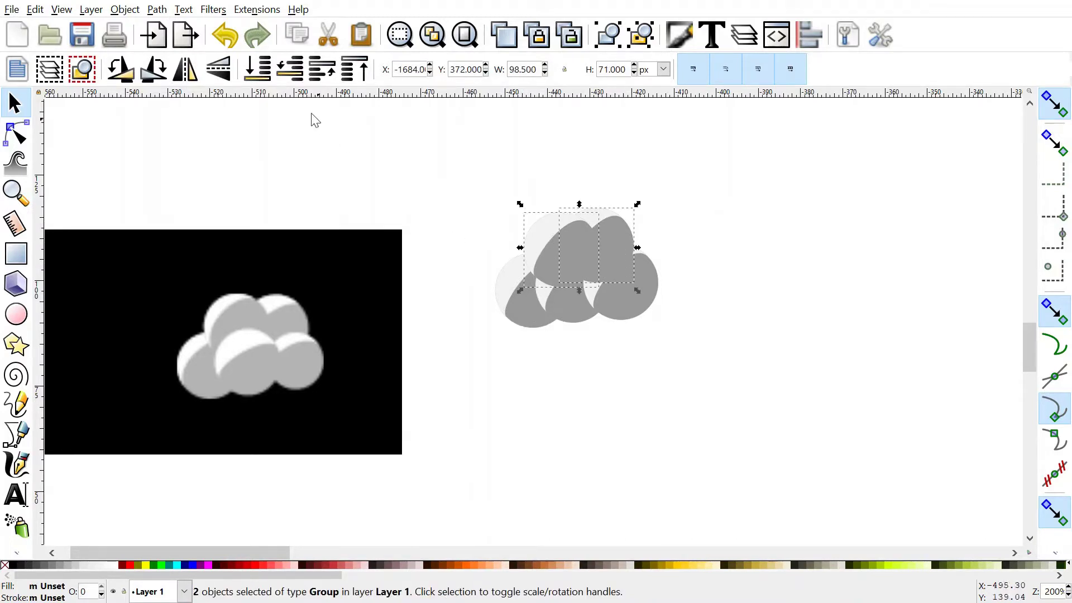
pyautogui.click(258, 70)
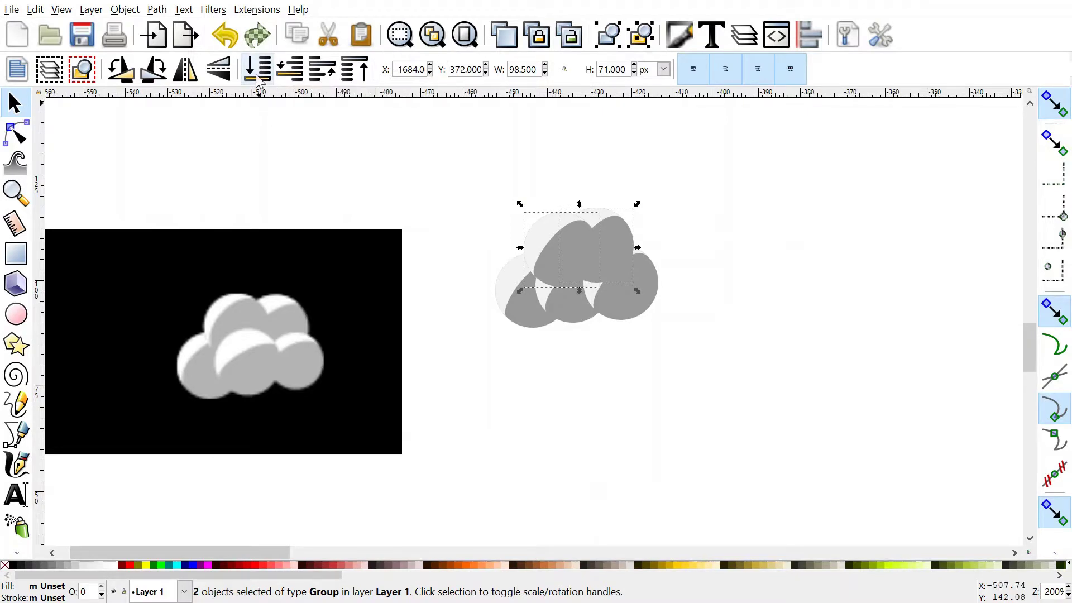
pyautogui.click(621, 178)
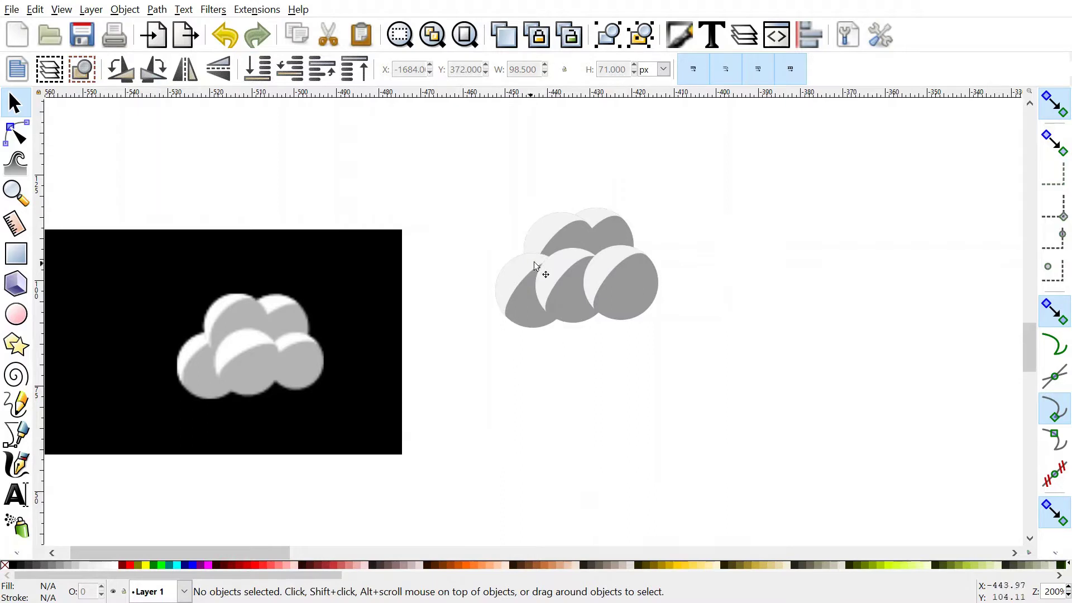
pyautogui.click(518, 286)
pyautogui.click(258, 70)
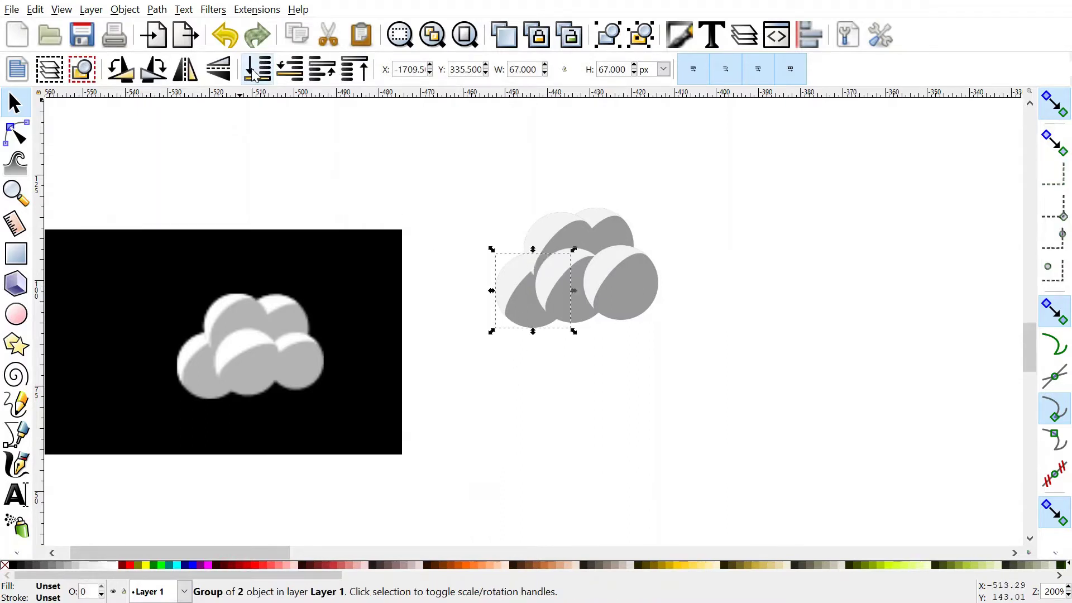
pyautogui.click(653, 286)
pyautogui.click(290, 70)
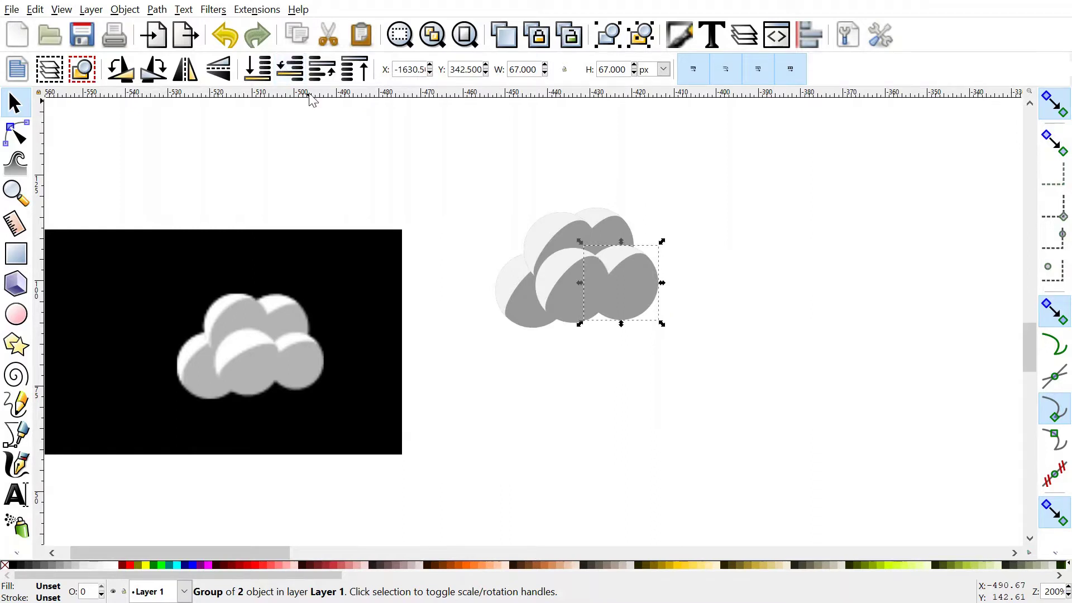
pyautogui.click(677, 279)
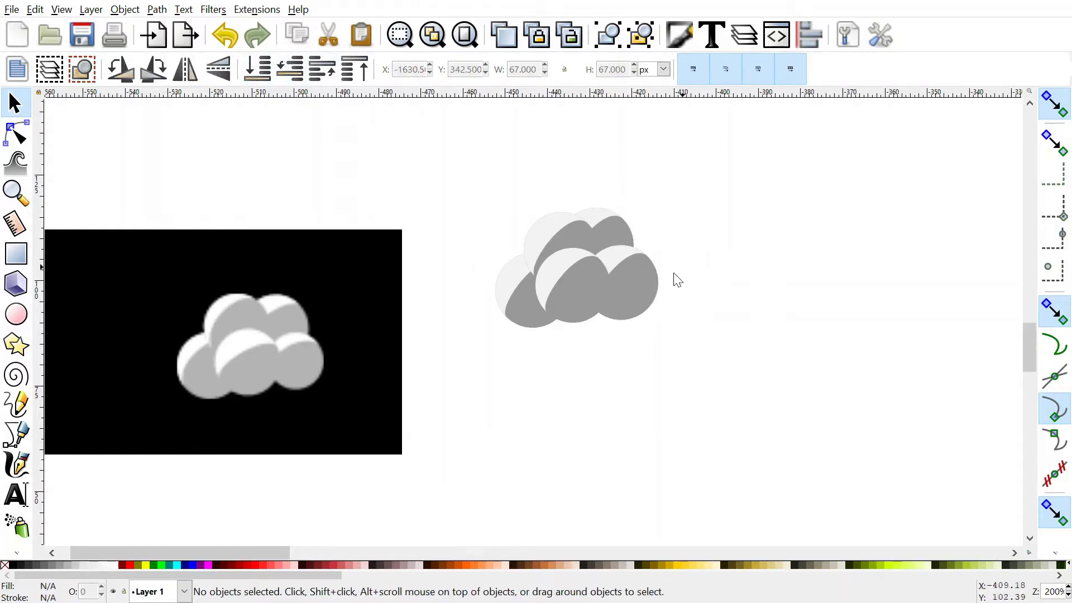
# - Enter the middle puff group to check its circle, undoing an accidental move
pyautogui.doubleClick(573, 293)
pyautogui.moveTo(580, 296); pyautogui.dragTo(603, 319)
pyautogui.hotkey('ctrl', 'z')
pyautogui.moveTo(537, 366); pyautogui.dragTo(618, 260)
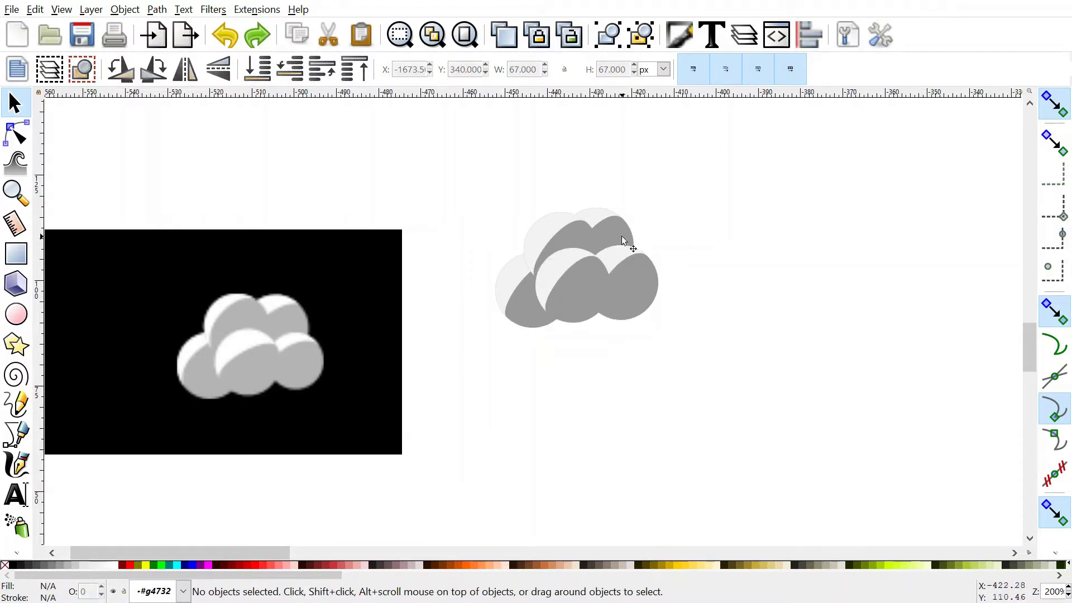
pyautogui.click(557, 269)
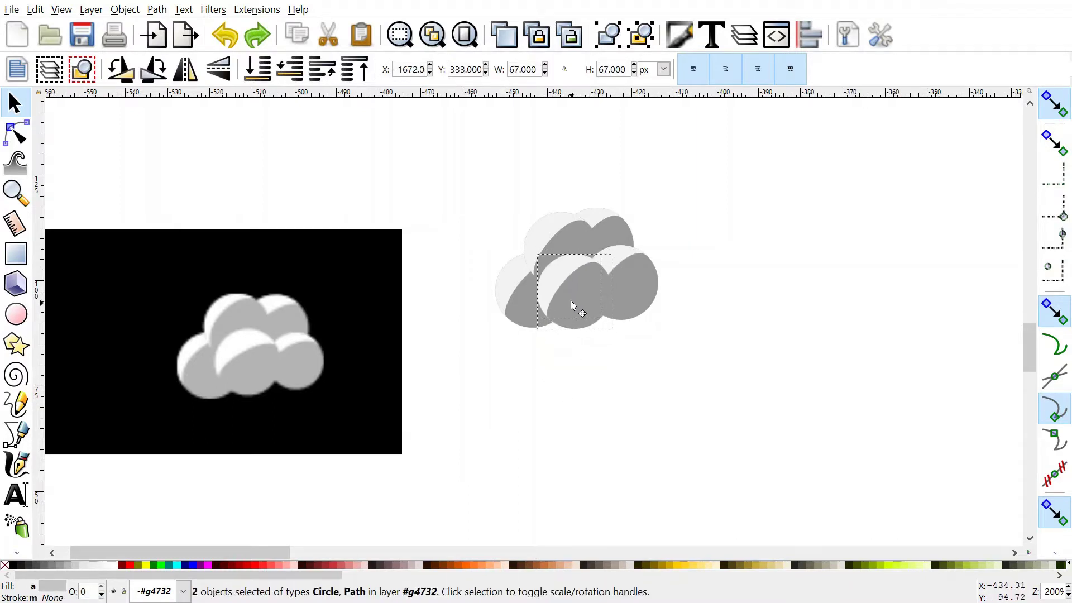
pyautogui.click(610, 342)
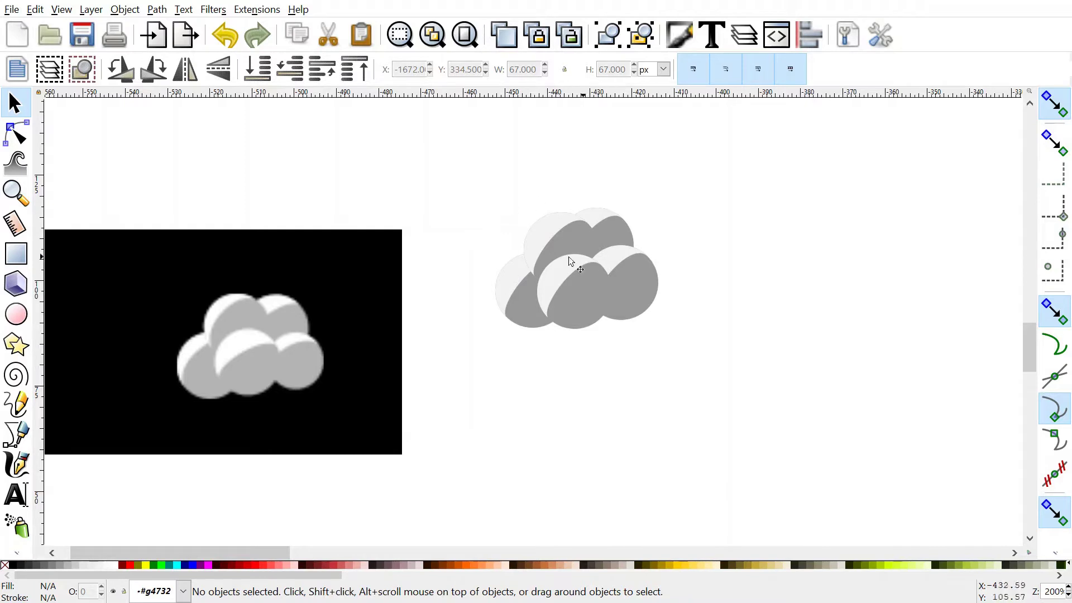
pyautogui.moveTo(471, 159); pyautogui.dragTo(500, 187)
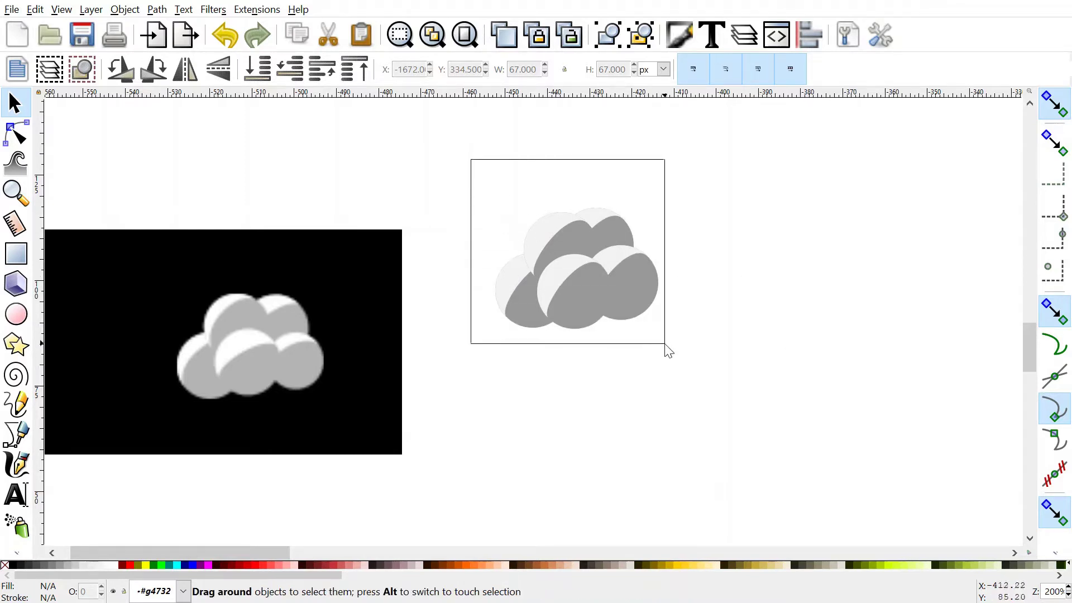
# - Select all five puffs and group them into one 146 × 108.5 px cloud object
pyautogui.moveTo(664, 343); pyautogui.dragTo(471, 279)
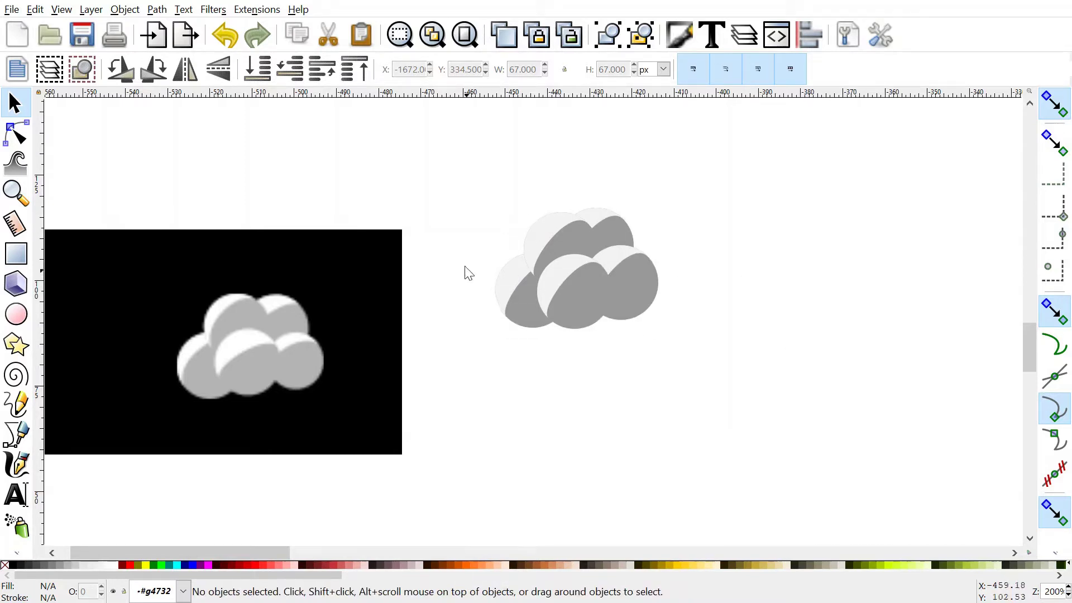
pyautogui.moveTo(445, 154); pyautogui.dragTo(745, 416)
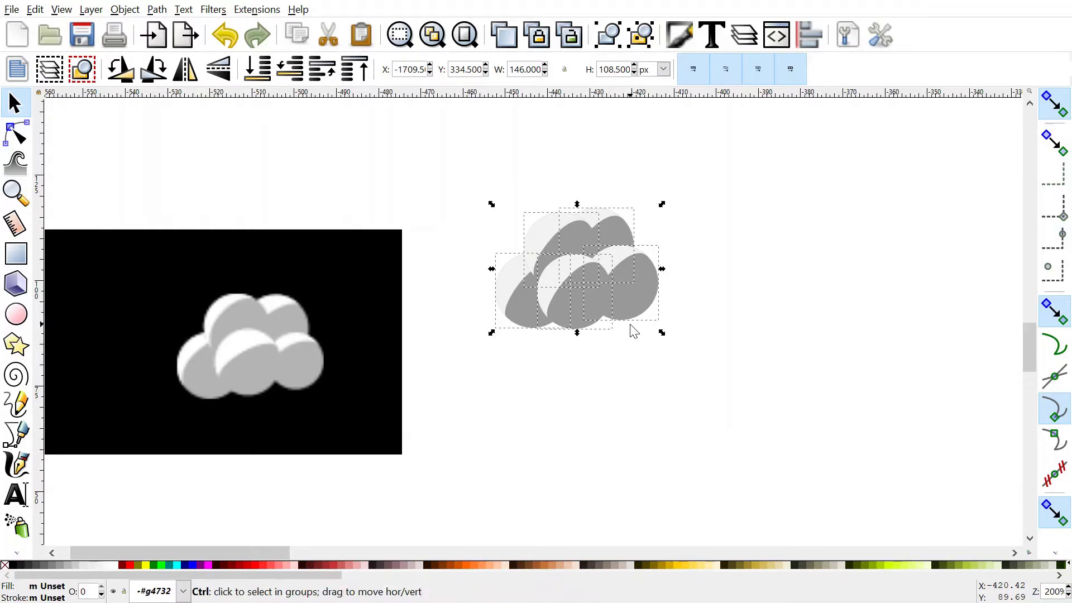
pyautogui.hotkey('ctrl', 'g')
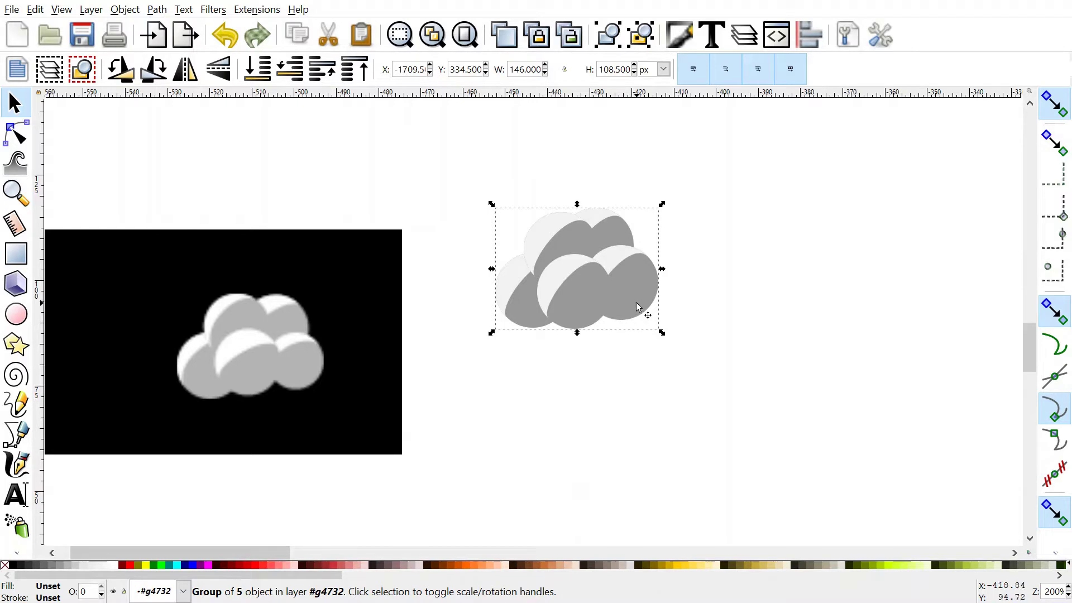
pyautogui.hotkey('ctrl', 'shift', 'f')
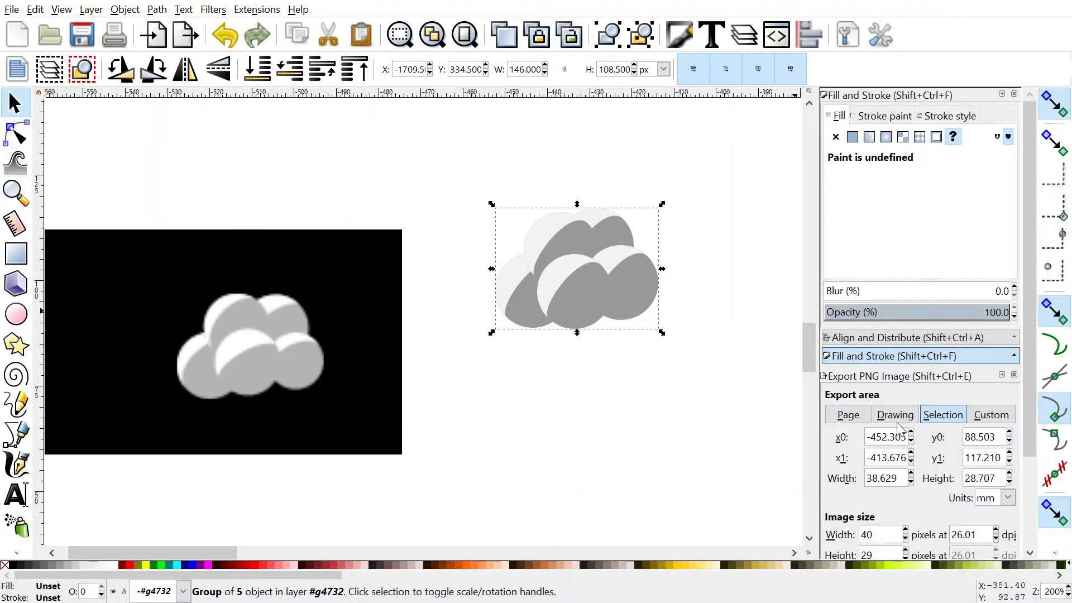
# - Export the selected cloud as a 64 × 48 px PNG named g4783.png
pyautogui.scroll(-1, 907, 248)
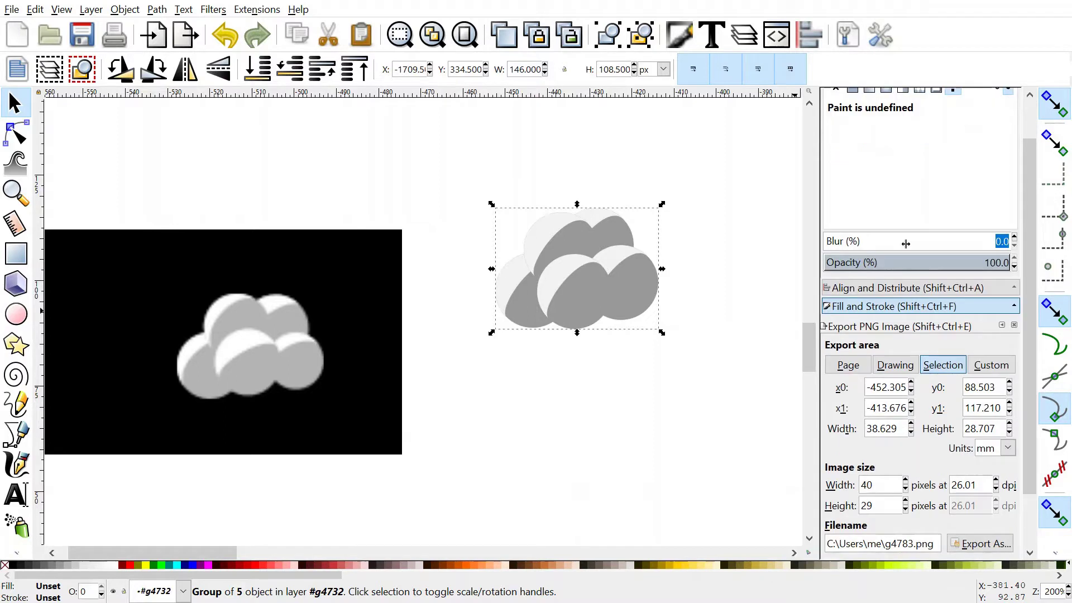
pyautogui.click(943, 365)
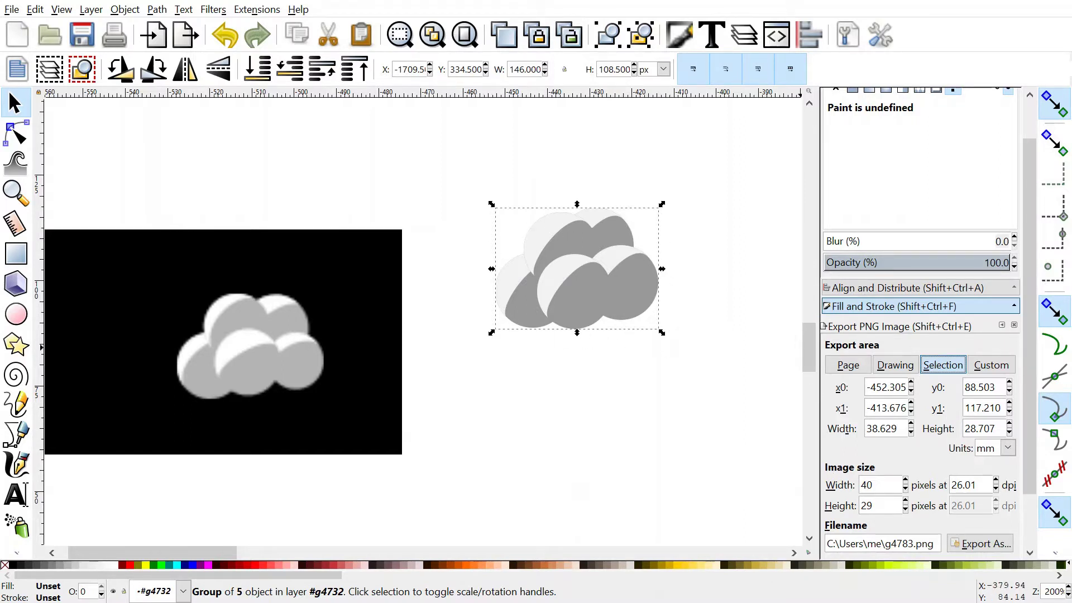
pyautogui.hotkey('alt', 'w')
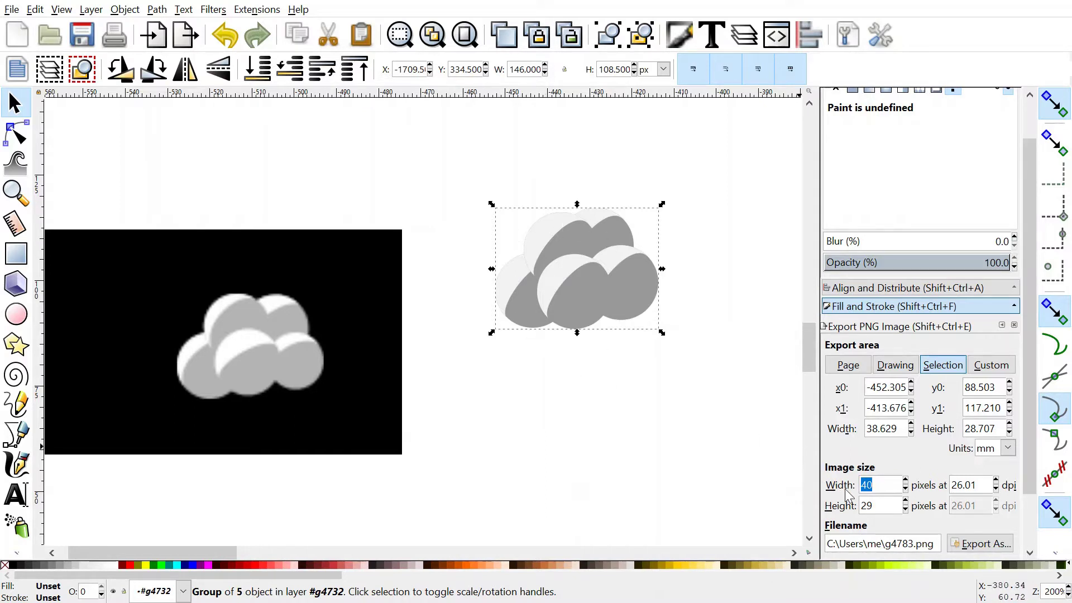
pyautogui.write('64')
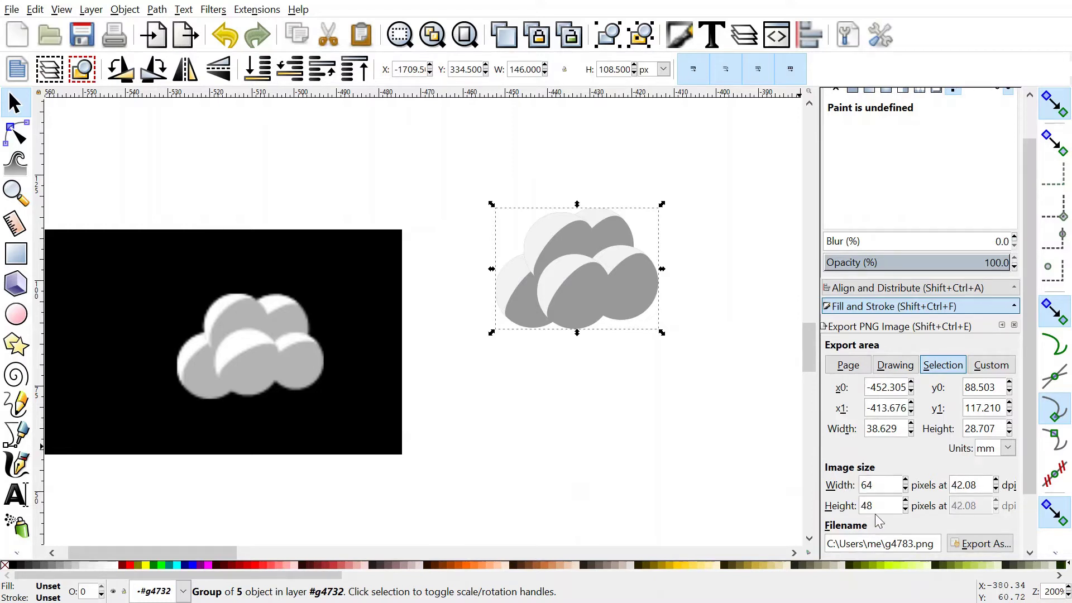
pyautogui.scroll(-3, 932, 429)
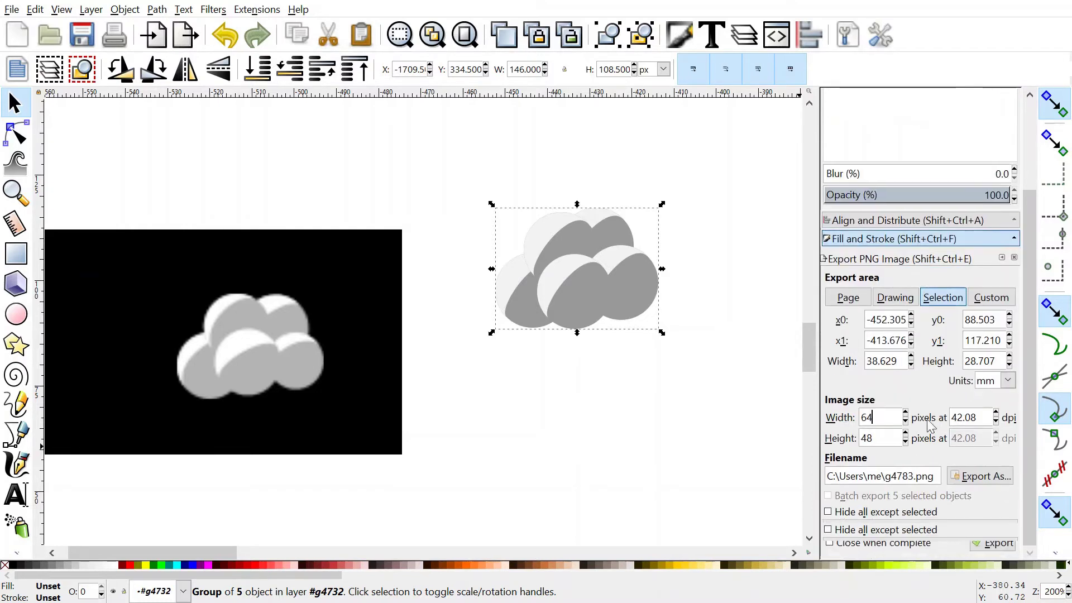
pyautogui.moveTo(850, 476); pyautogui.dragTo(928, 475)
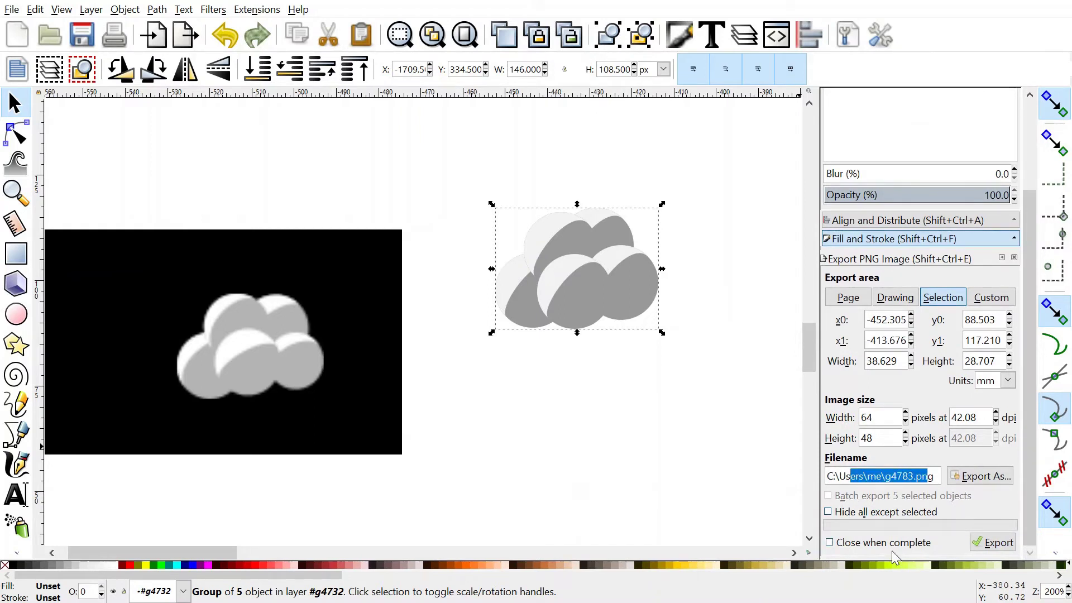
pyautogui.click(992, 542)
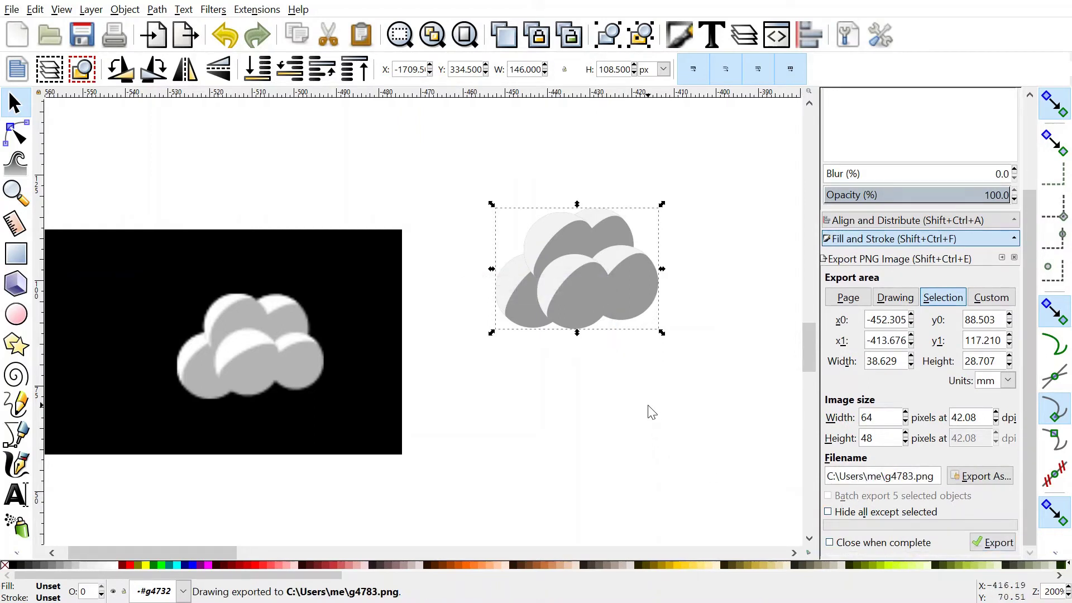